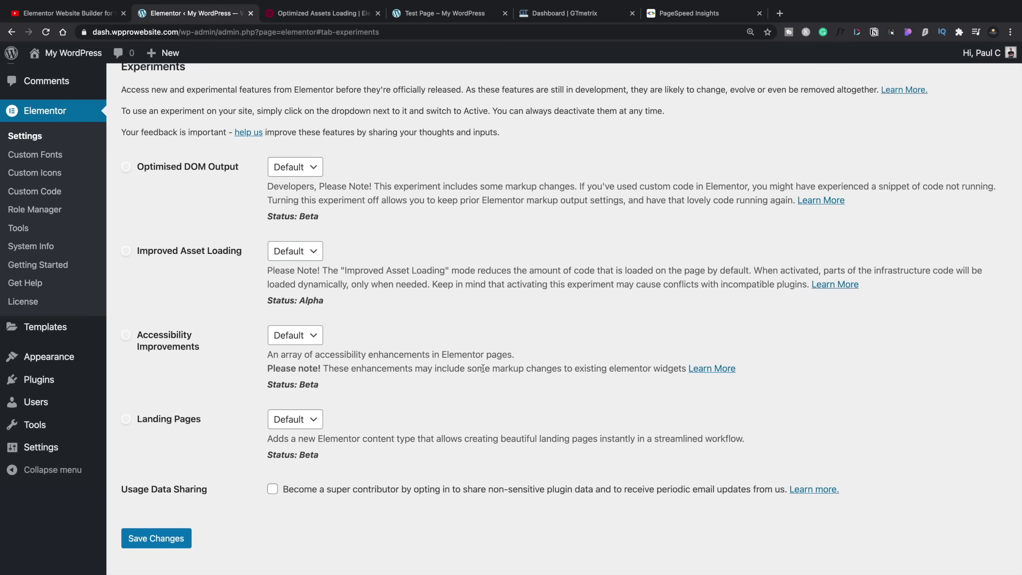
Step: Open the Experiments section of Elementor's settings and review the available experimental features
click(39, 138)
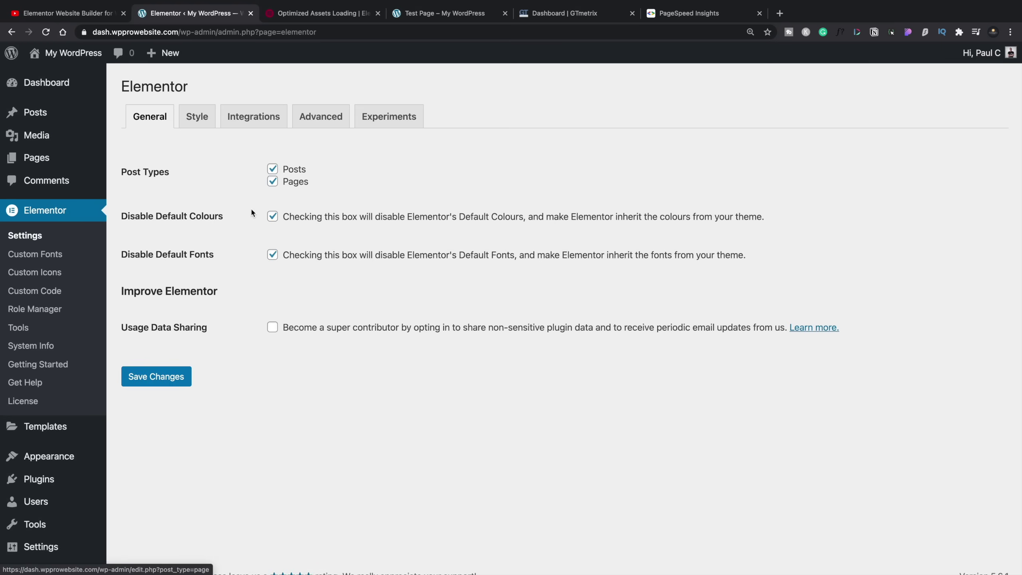
click(398, 117)
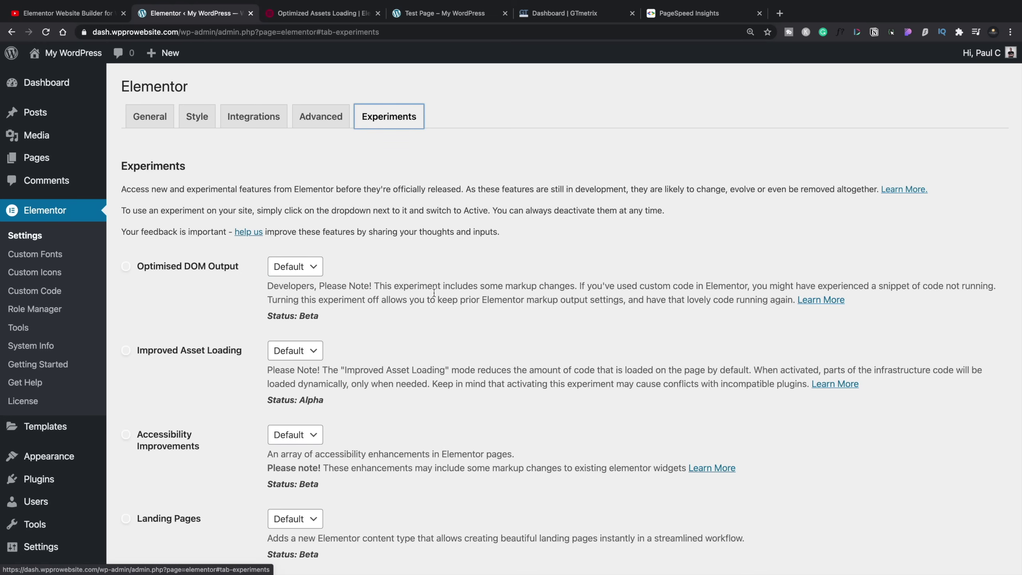
scroll(433, 291, down, 2)
scroll(434, 294, down, 3)
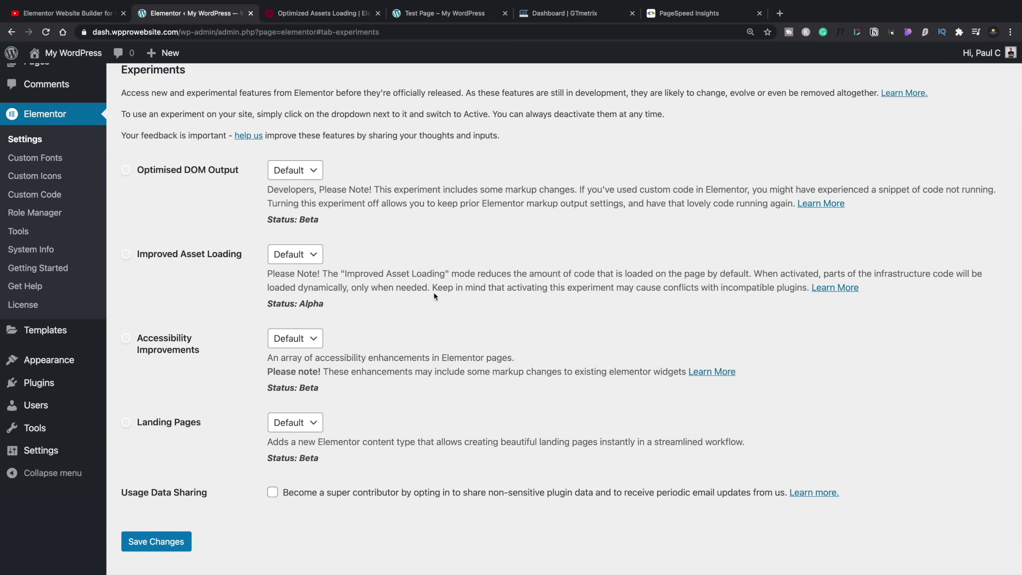
Step: Switch to the live Test Page and look through its sections, then return to its beginning
click(463, 14)
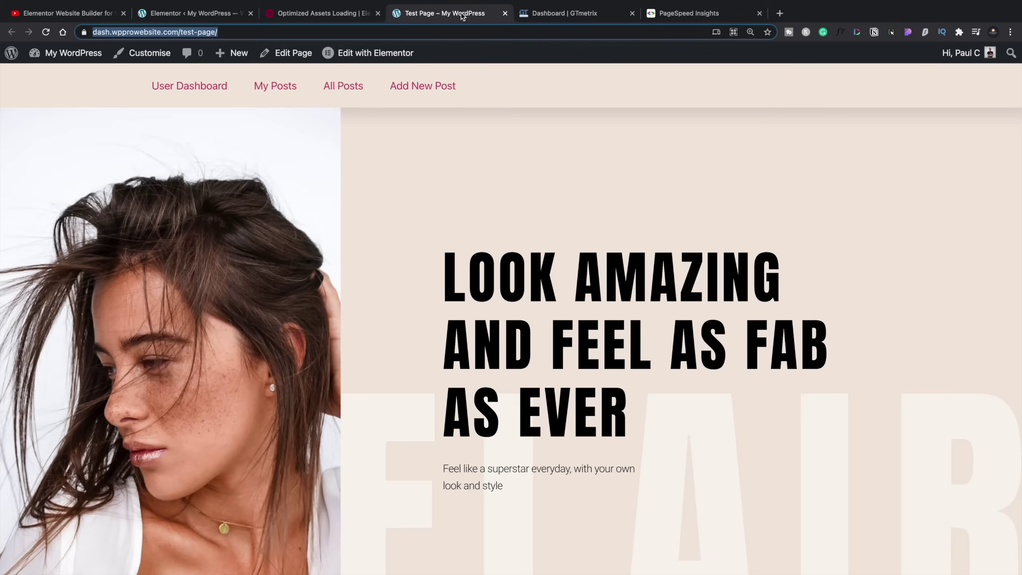
scroll(473, 399, down, 20)
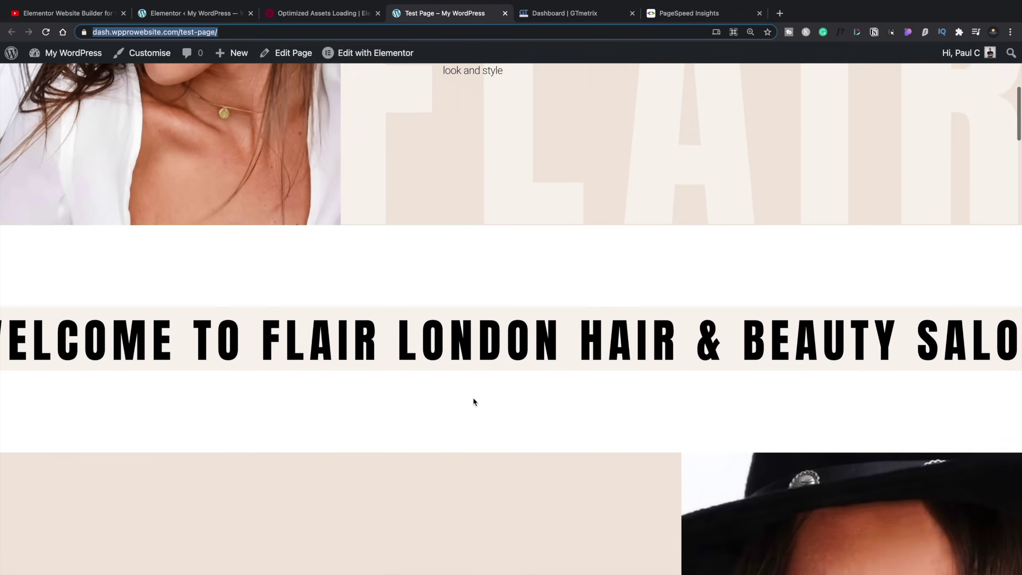
scroll(472, 396, down, 20)
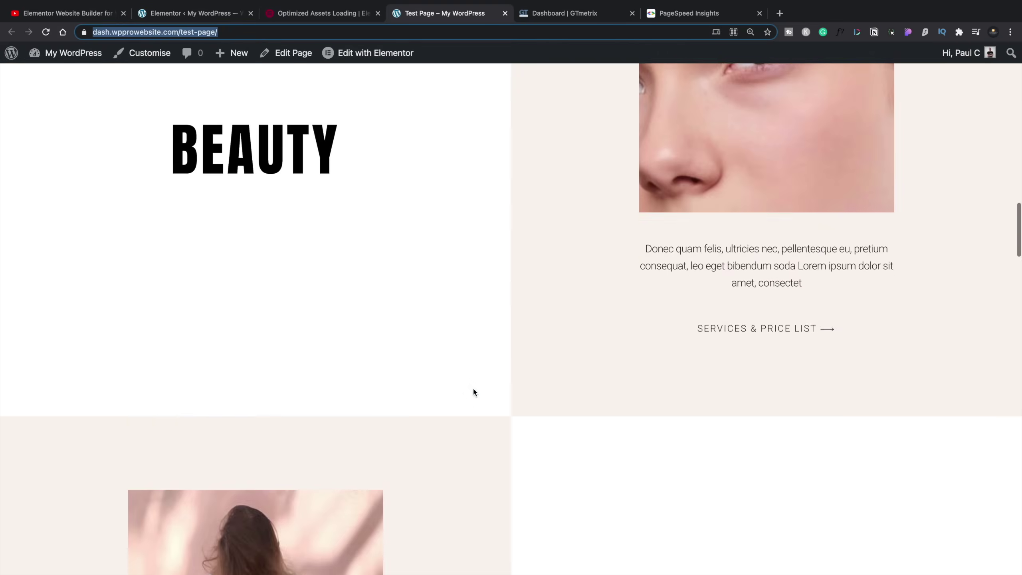
scroll(474, 389, down, 15)
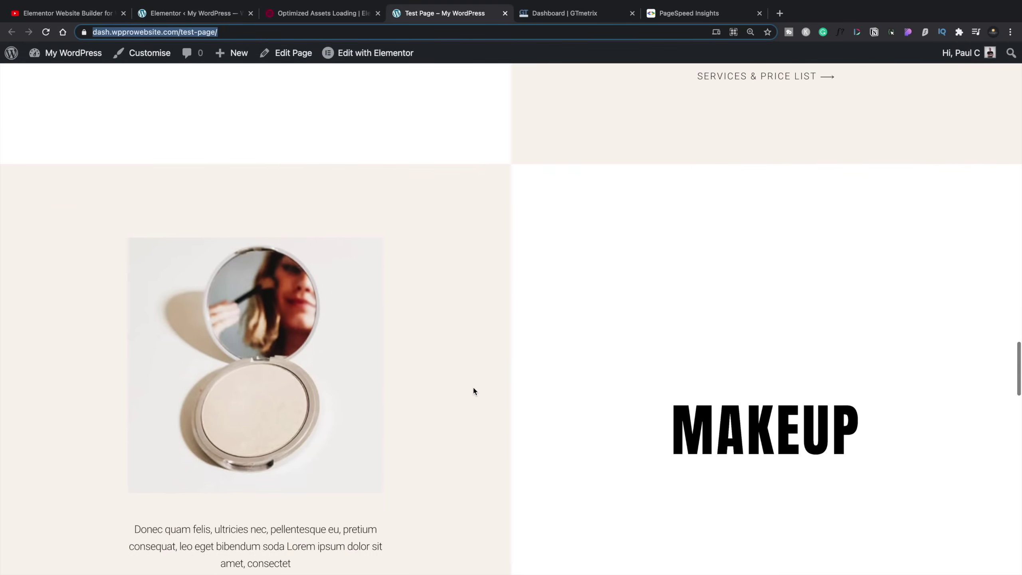
scroll(474, 389, up, 20)
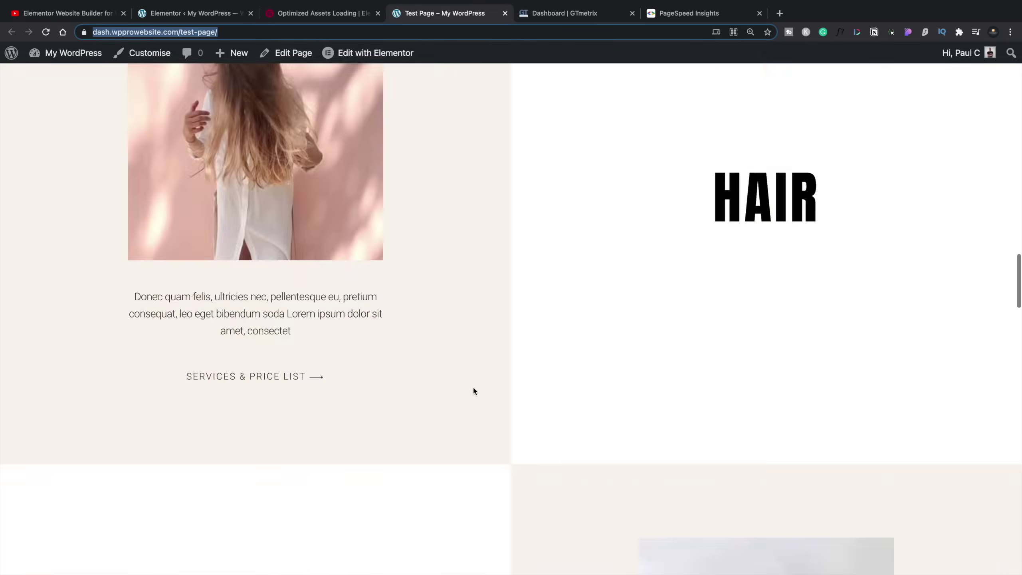
scroll(473, 390, up, 10)
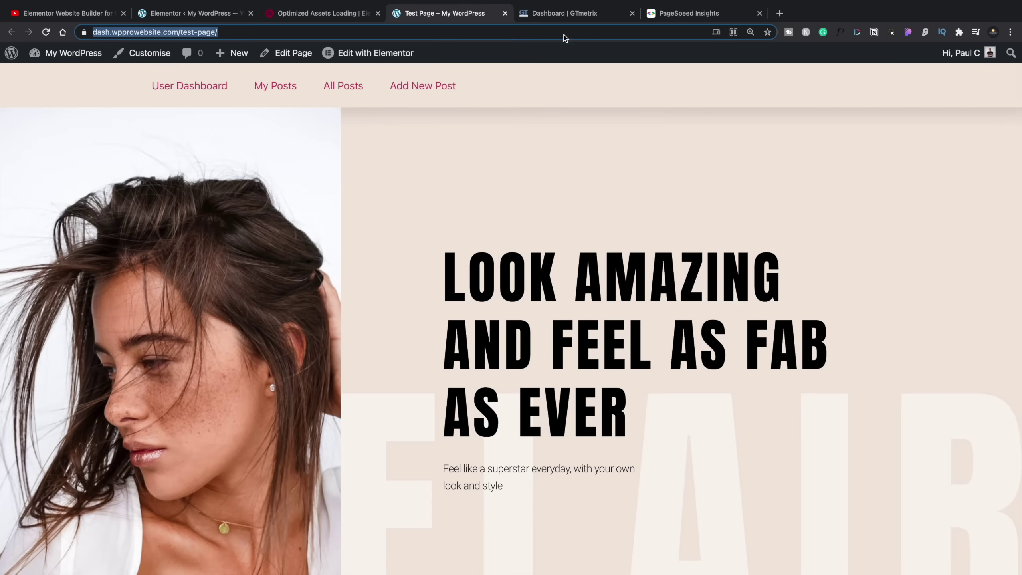
click(562, 16)
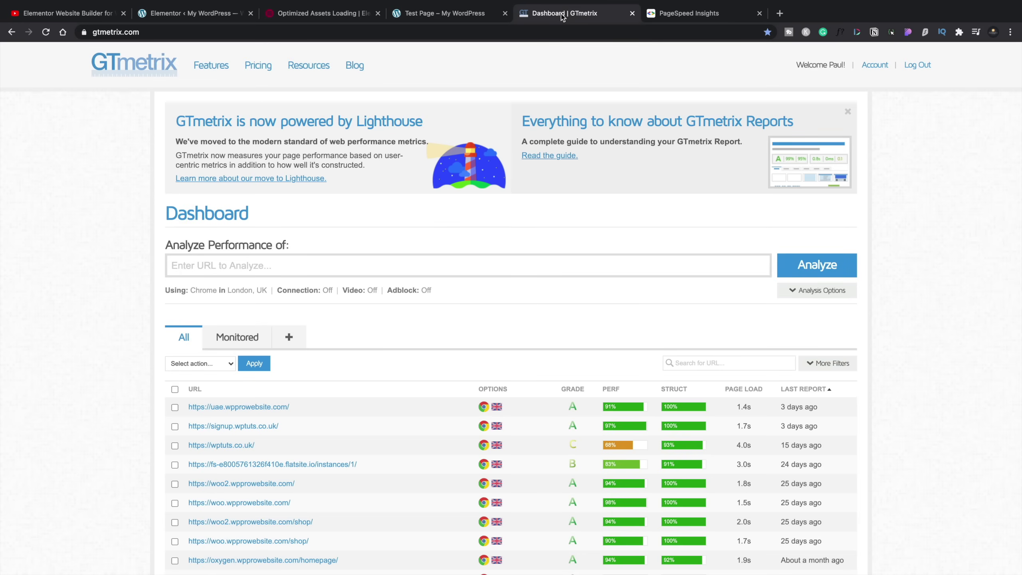
click(689, 14)
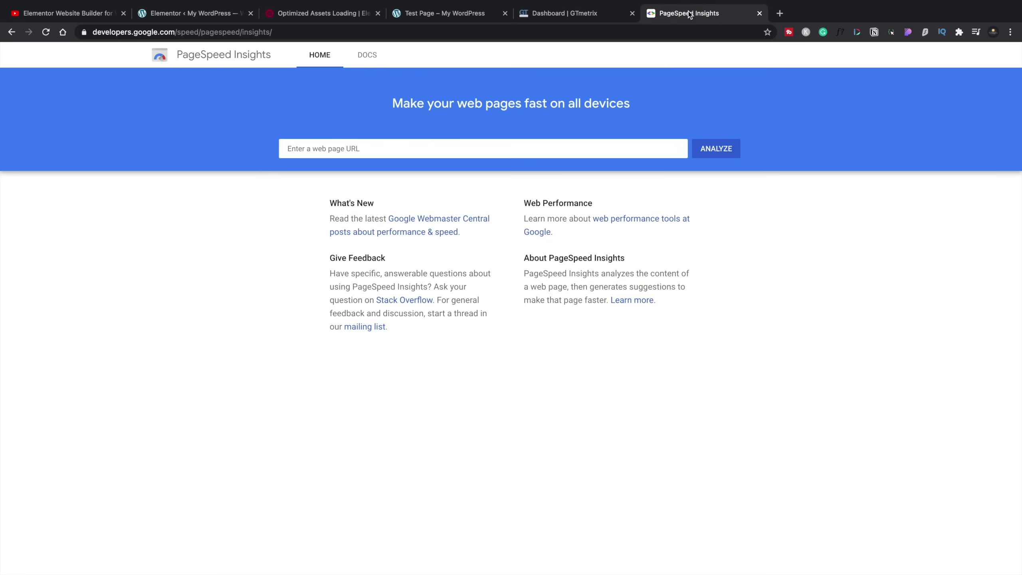
click(601, 16)
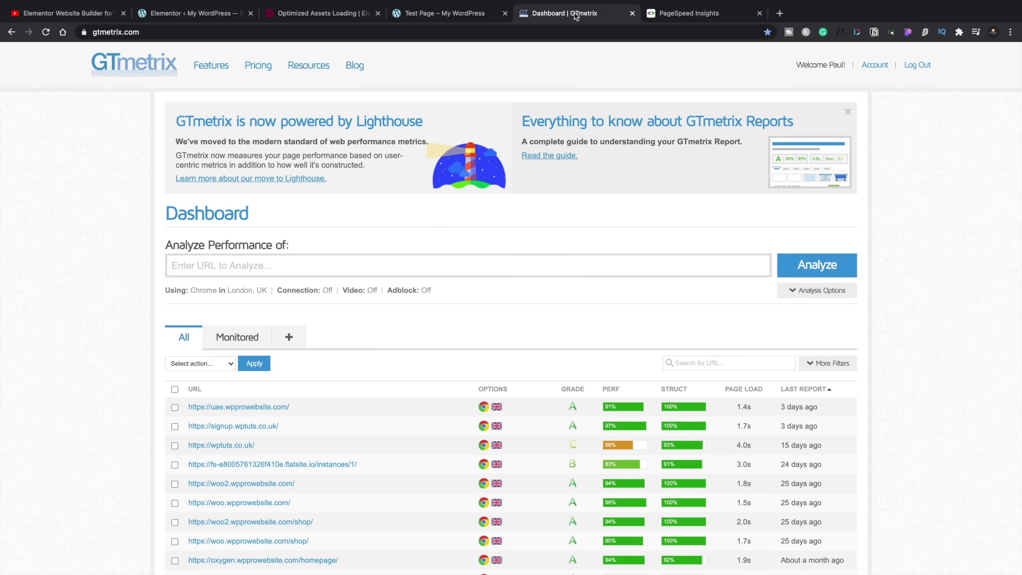
click(204, 262)
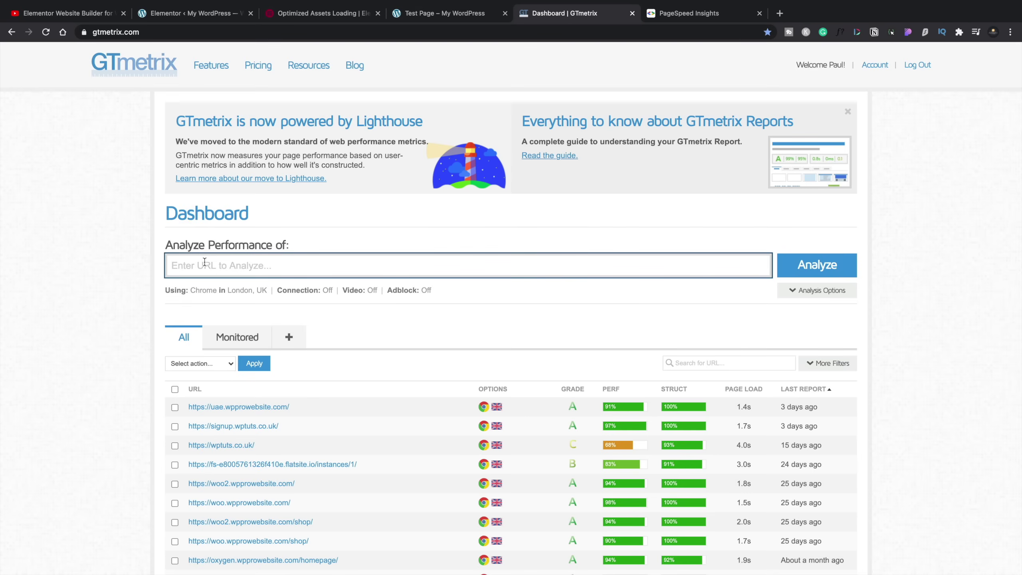
text(https://dash.wpprowebsite.com/test-page/)
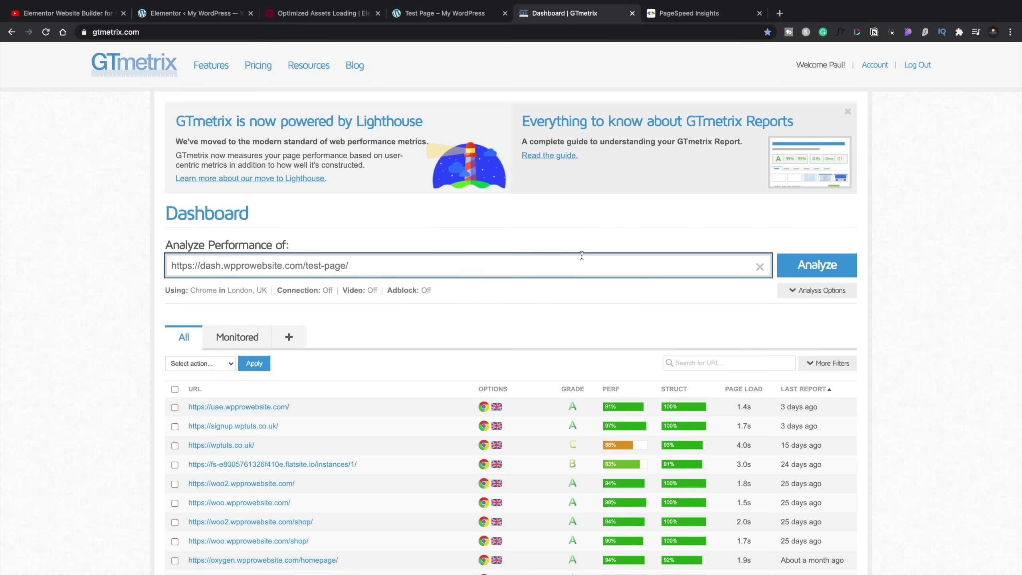
click(821, 272)
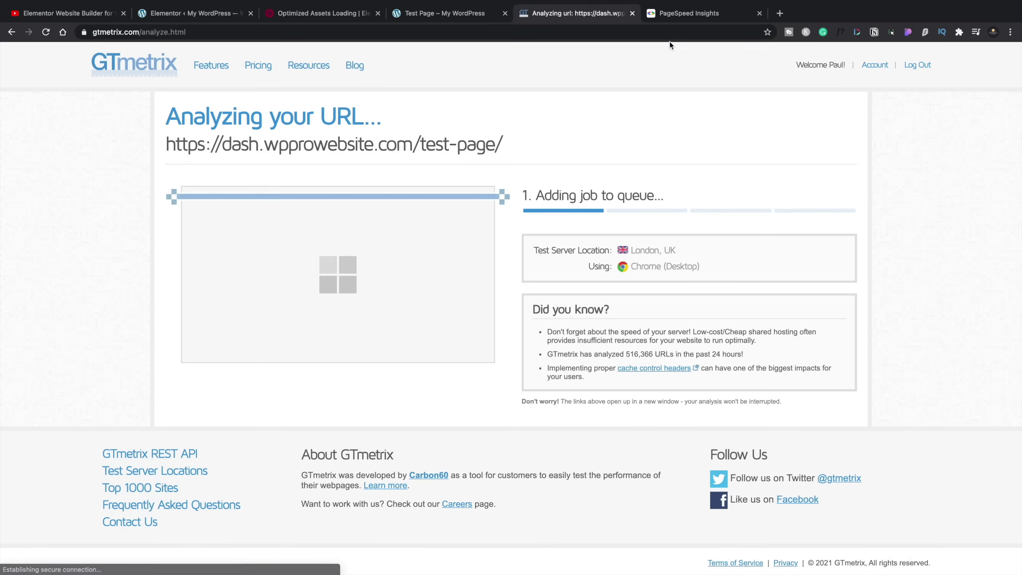
click(680, 14)
click(364, 150)
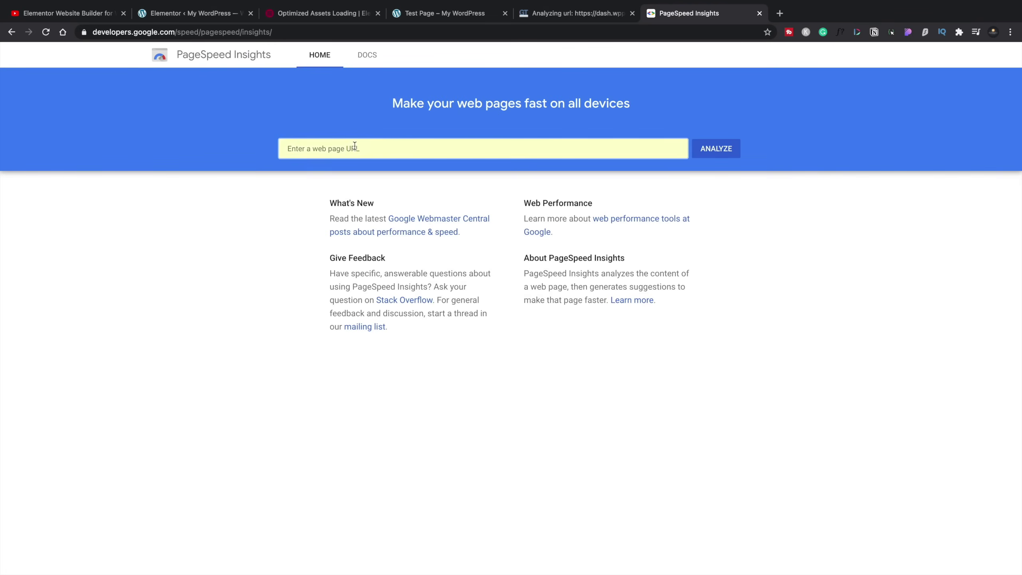
text(https://dash.wpprowebsite.com/test-page/)
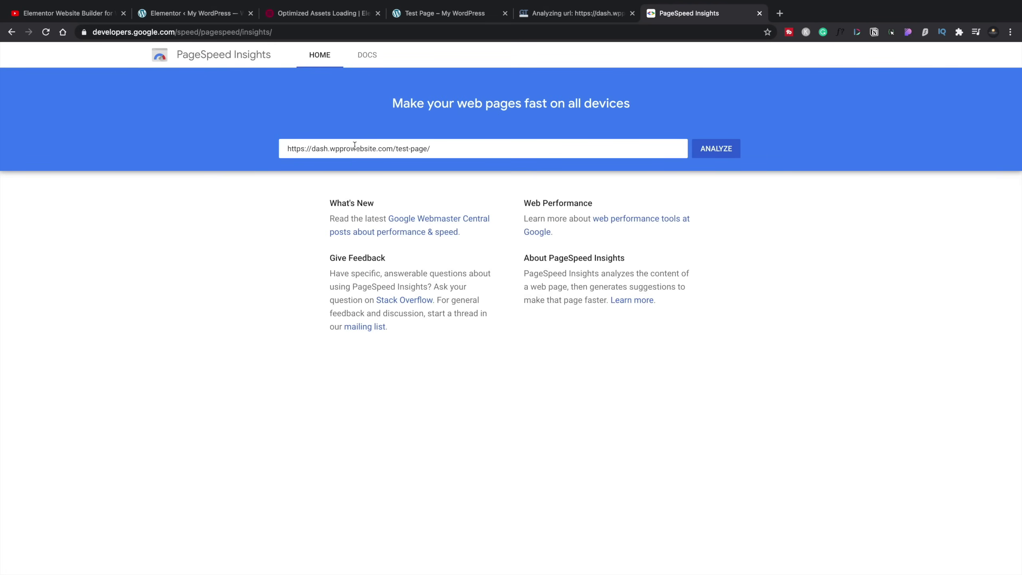
click(716, 148)
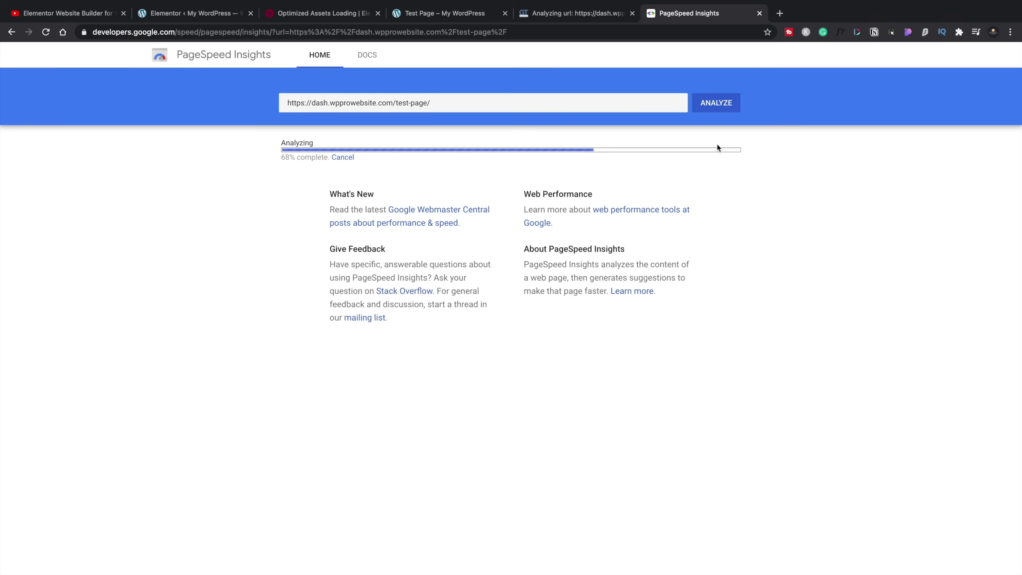
Step: Examine the grade, Web Vitals, speed visualization and top issues in the GTmetrix report for the test page
click(563, 16)
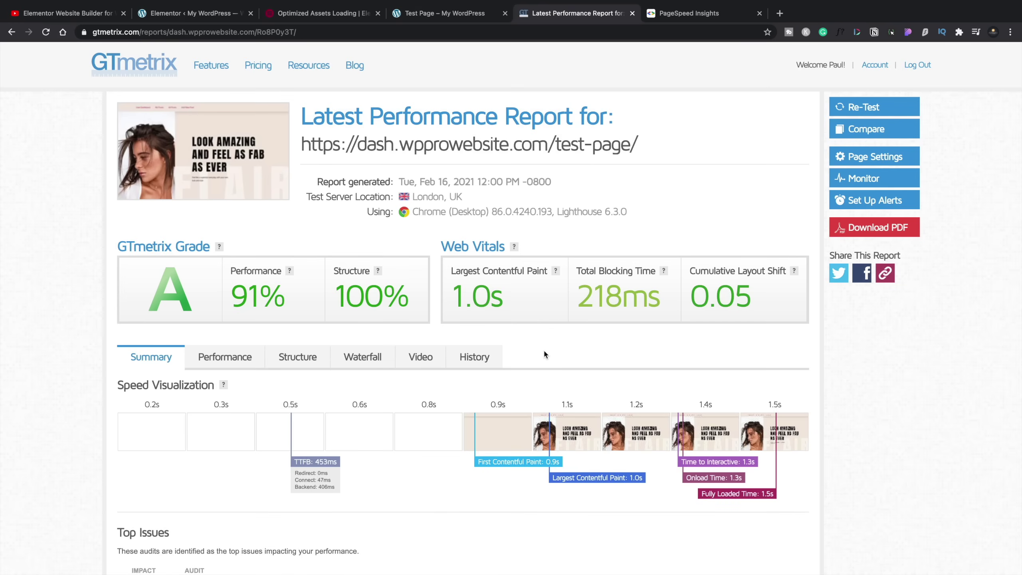
scroll(544, 353, down, 3)
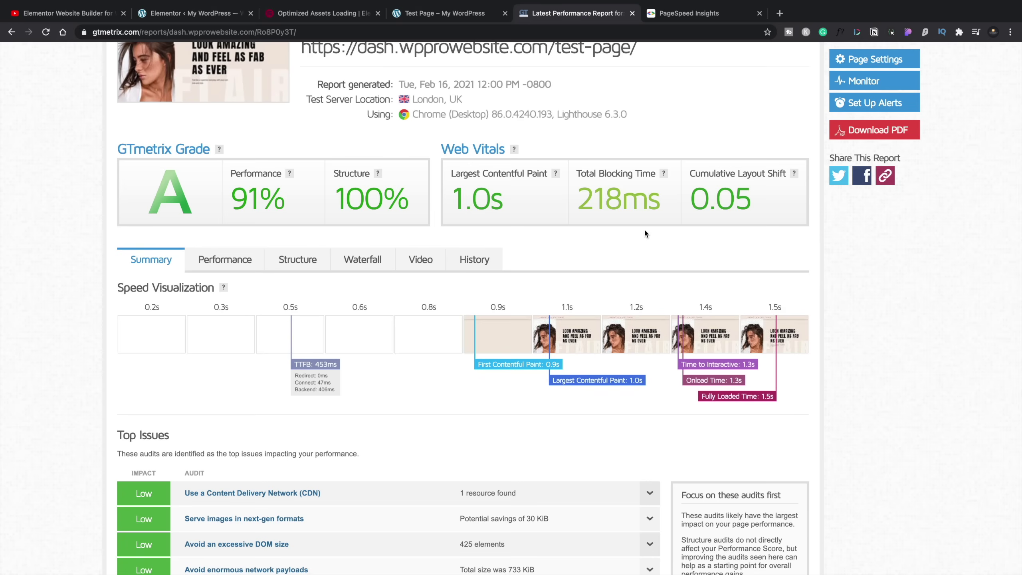
scroll(653, 226, up, 2)
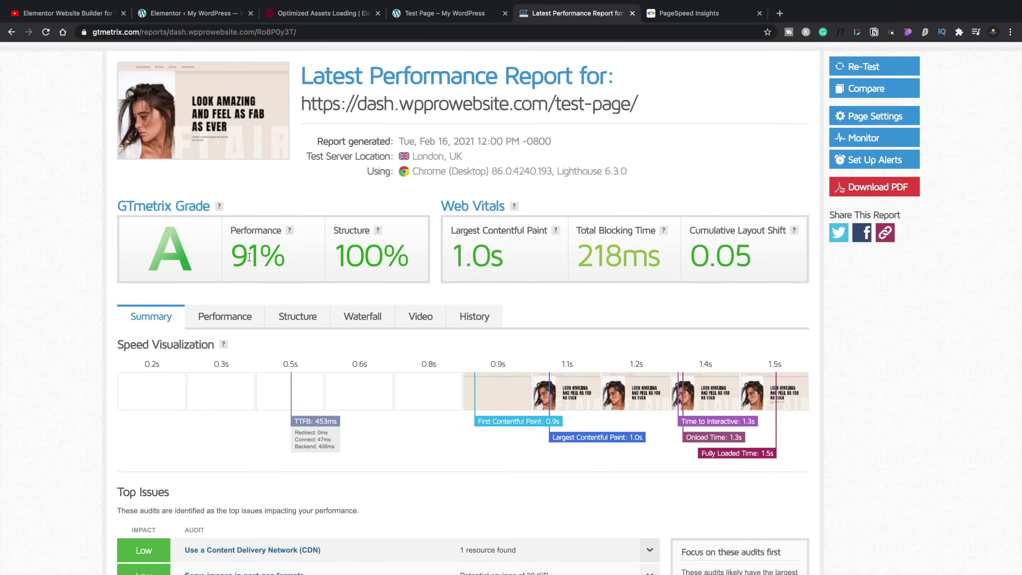
Step: Compare the mobile and desktop results for the test page in PageSpeed Insights
click(700, 13)
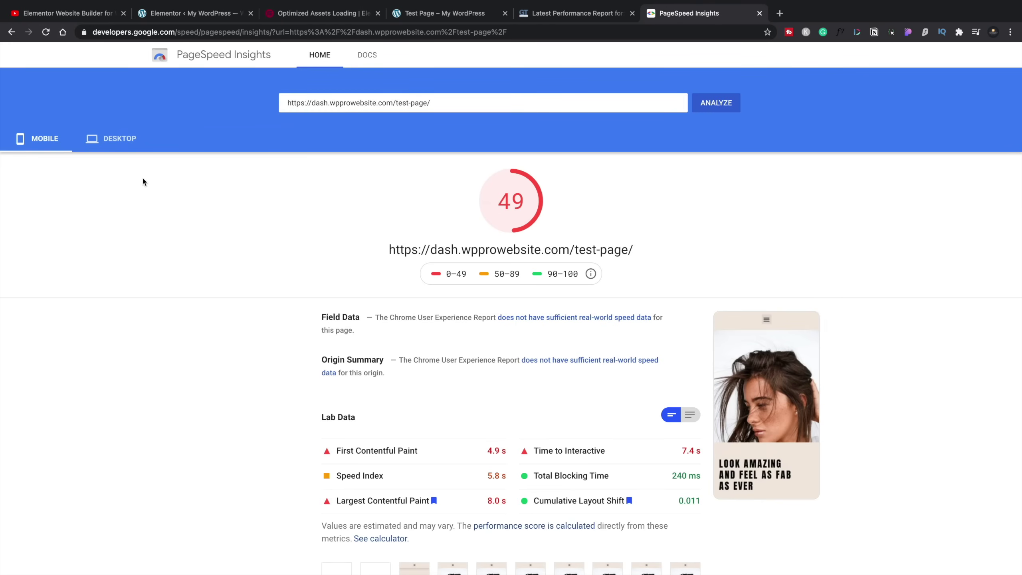
click(112, 139)
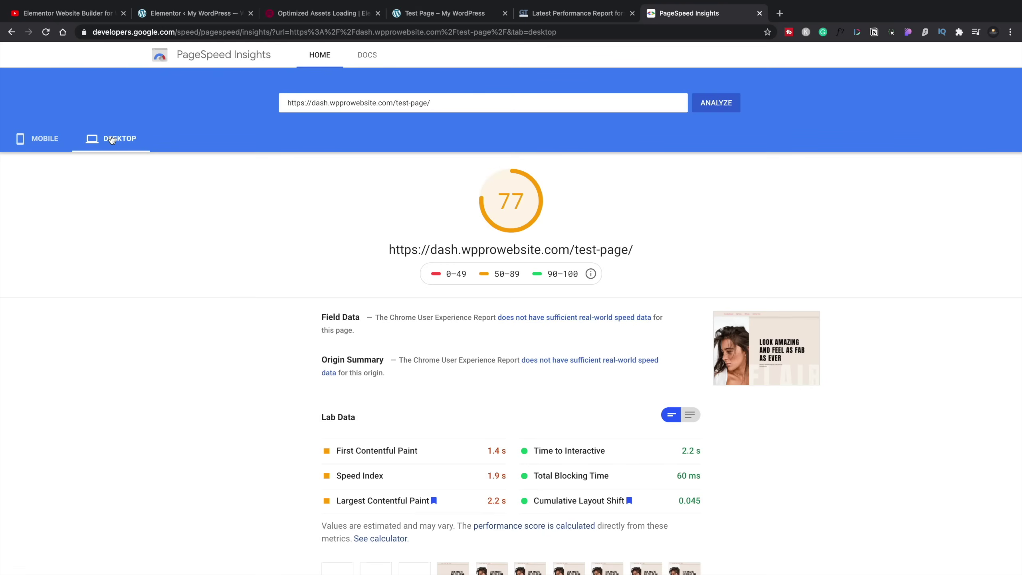
click(45, 140)
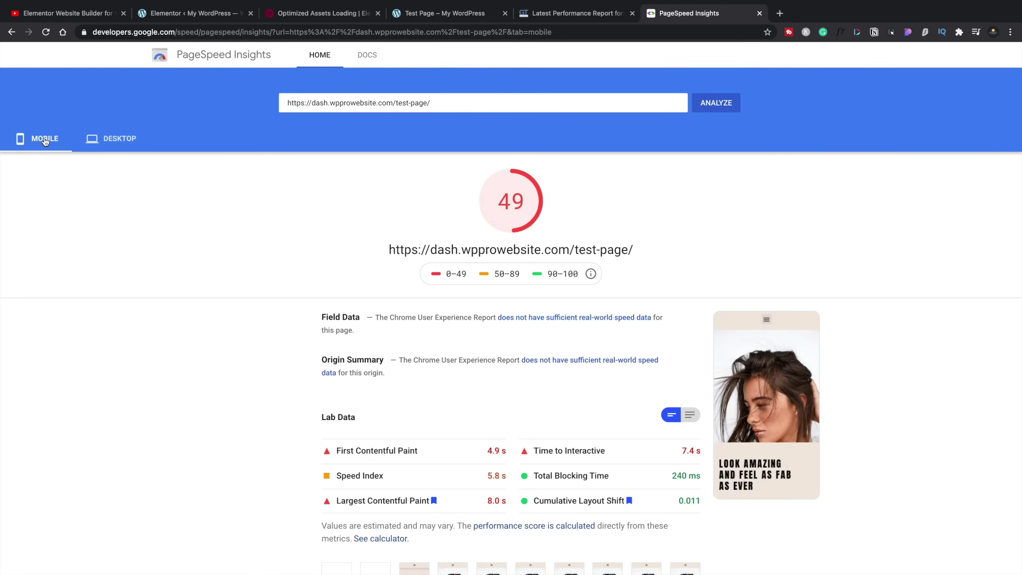
Step: In Elementor's Experiments settings, set Improved Asset Loading to Active and save the changes
click(445, 15)
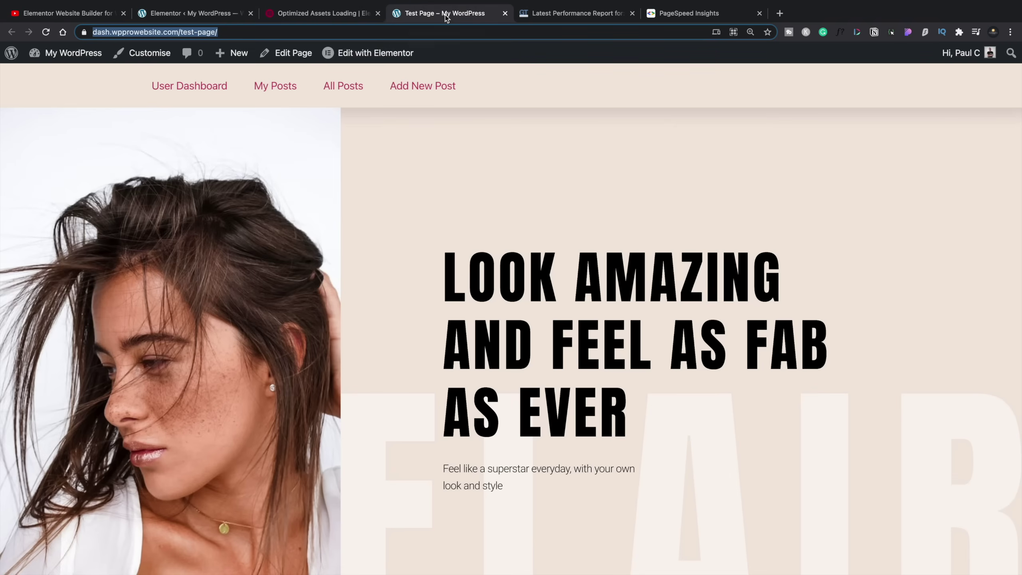
click(177, 16)
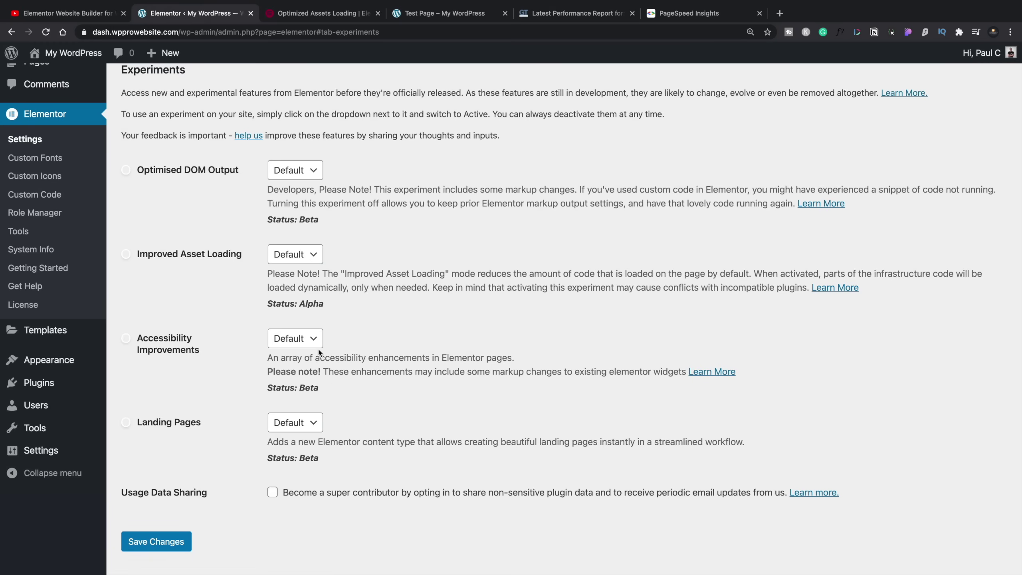
click(312, 255)
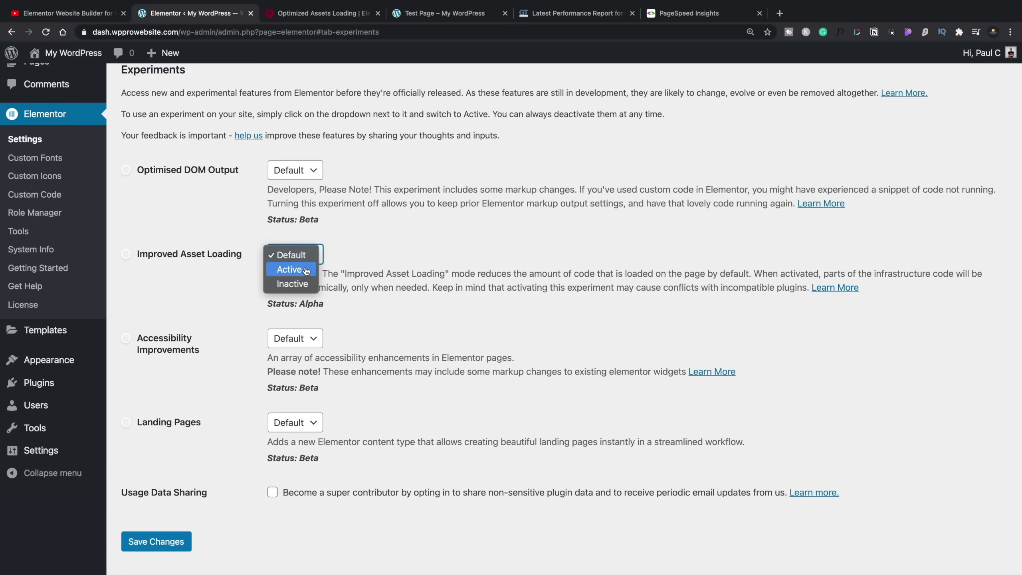
click(290, 269)
click(152, 539)
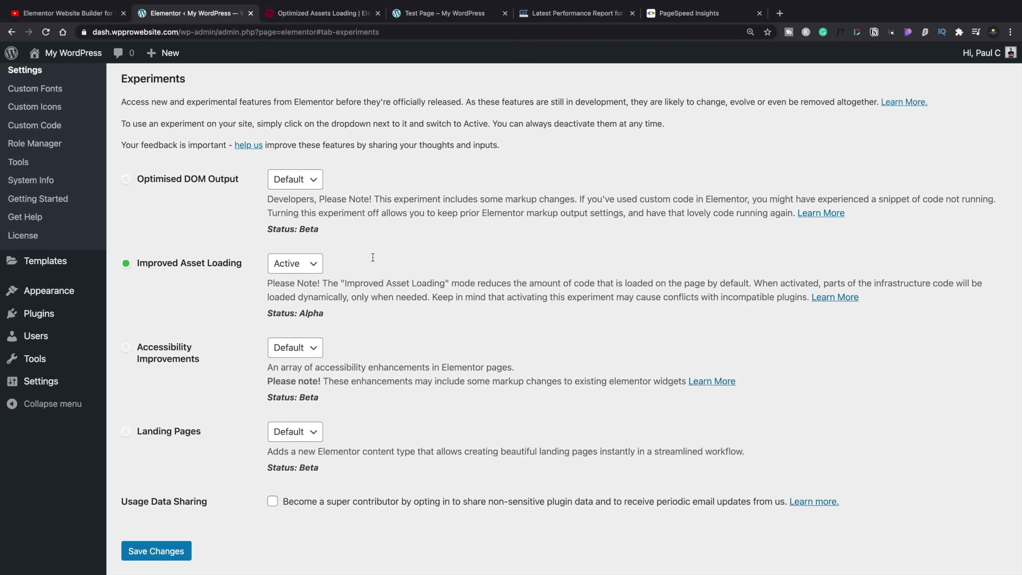
Step: Reload the live Test Page and check its sections with the new asset loading setting
click(452, 15)
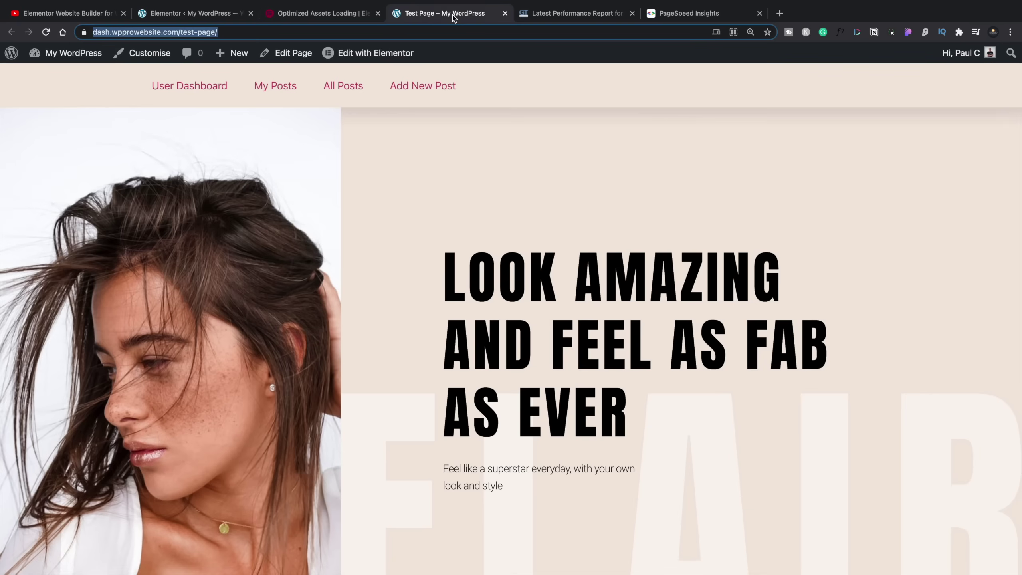
click(571, 14)
click(460, 15)
key(Return)
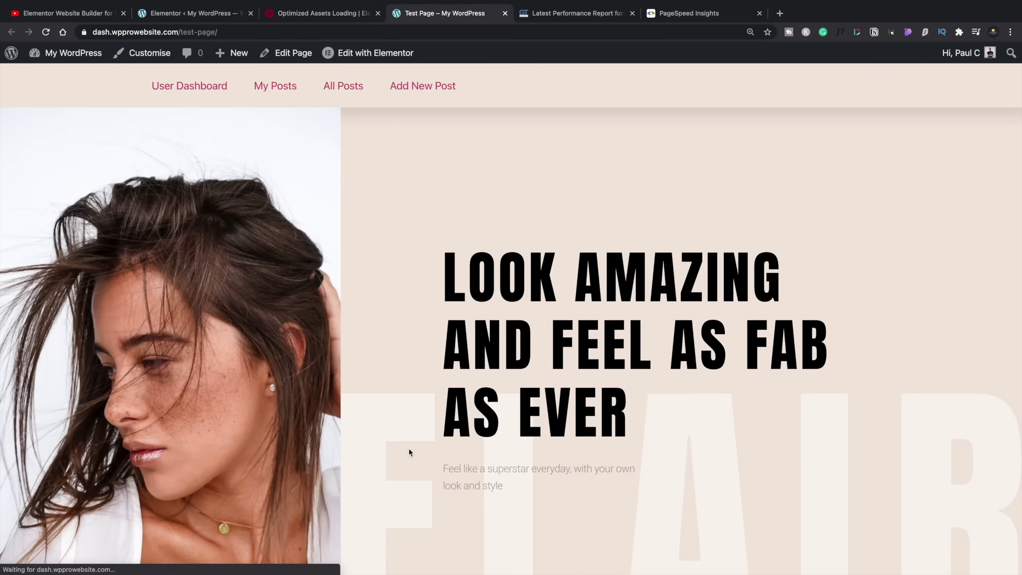
scroll(409, 447, down, 15)
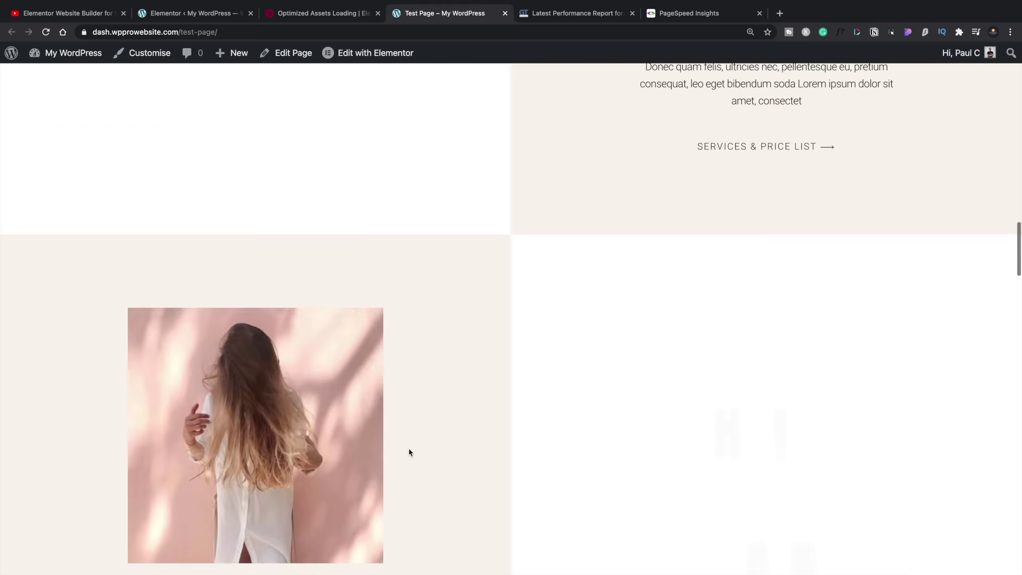
scroll(409, 447, down, 10)
scroll(408, 447, up, 20)
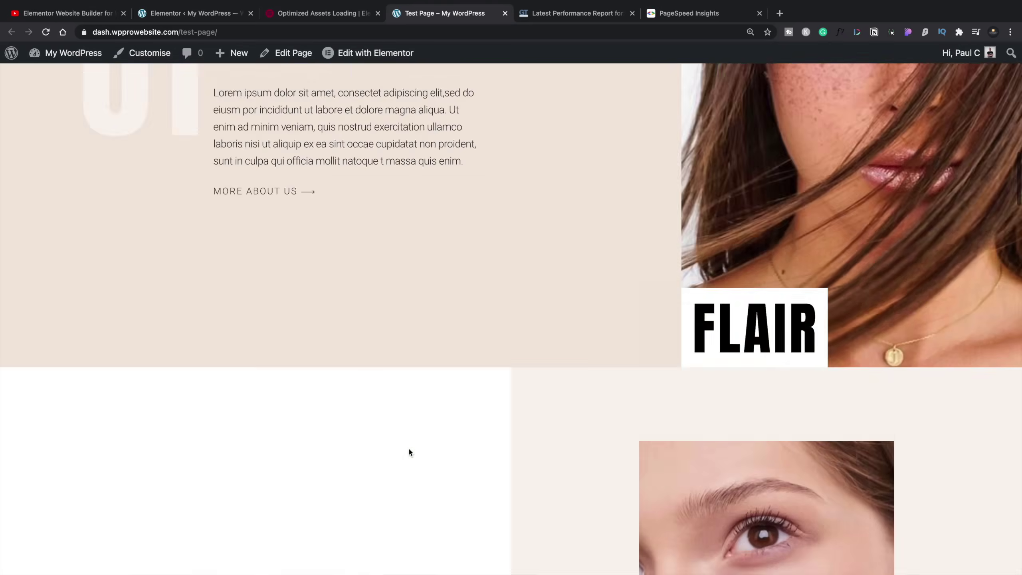
scroll(409, 451, up, 10)
Step: Rerun the test page's performance analysis in both GTmetrix and PageSpeed Insights
click(547, 41)
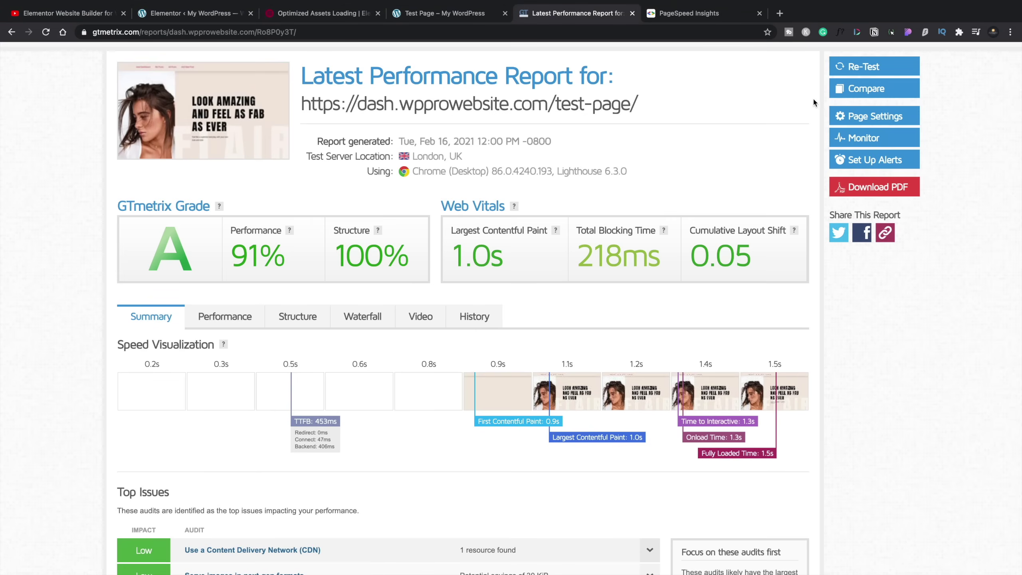
click(851, 67)
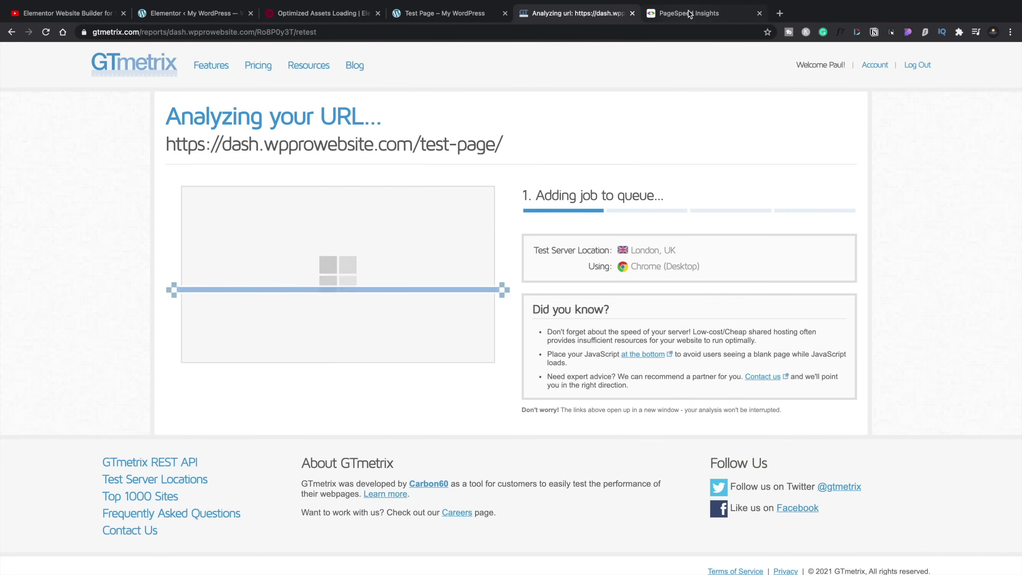
click(684, 13)
click(723, 105)
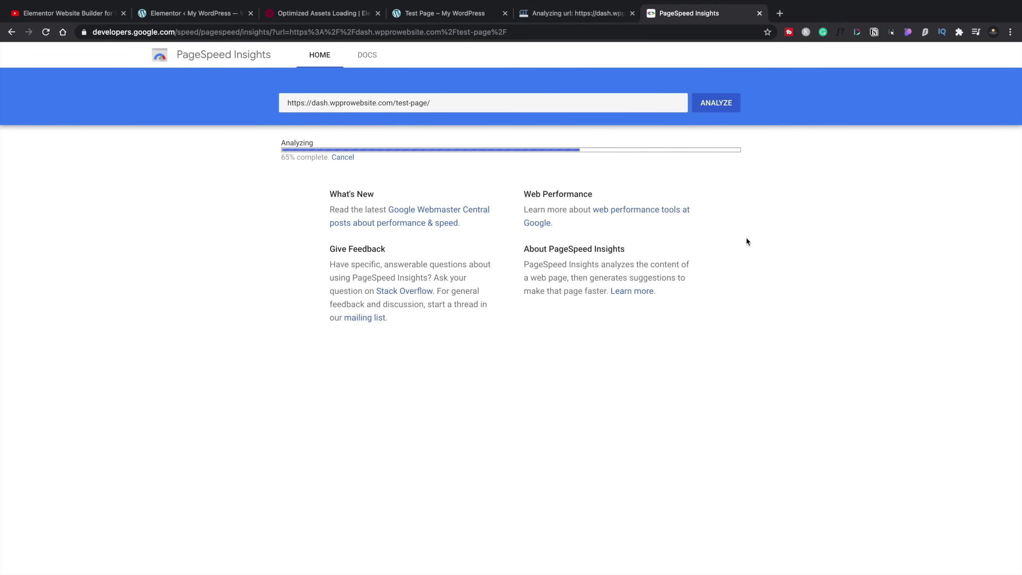
Step: Review the refreshed GTmetrix report and the mobile and desktop results in PageSpeed Insights for the test page
key(ctrl+shift+Tab)
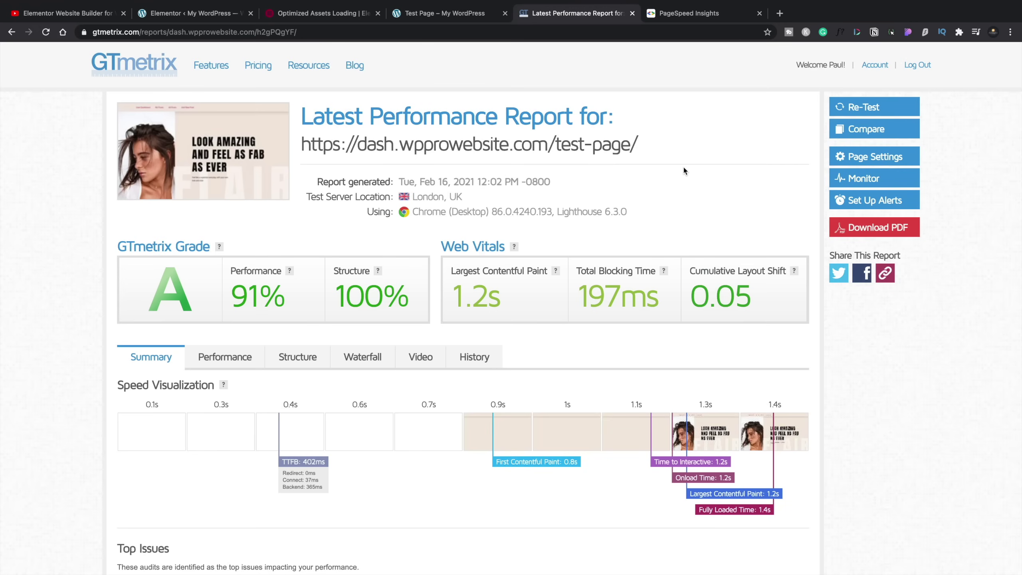
scroll(670, 213, down, 2)
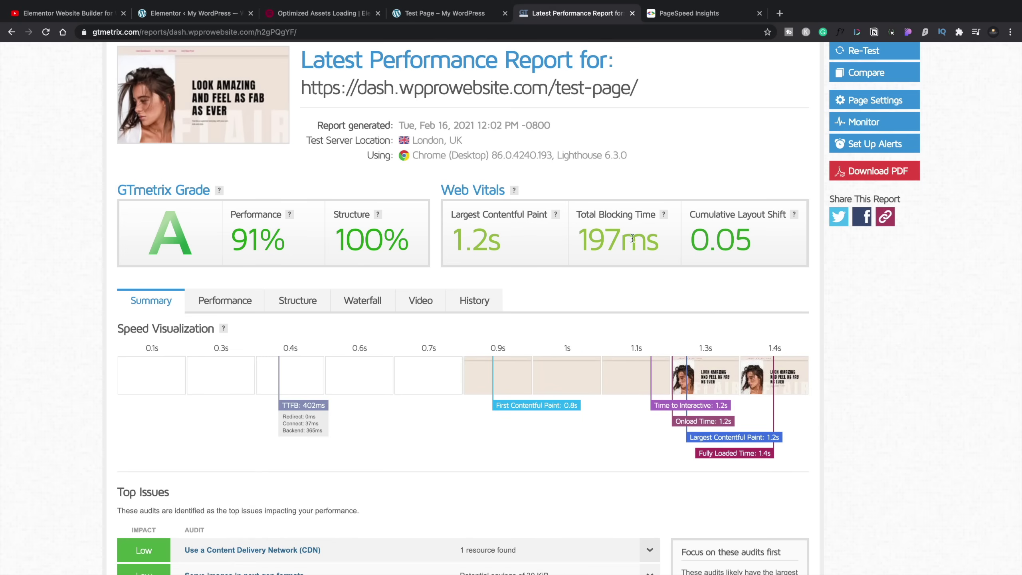
scroll(606, 302, down, 4)
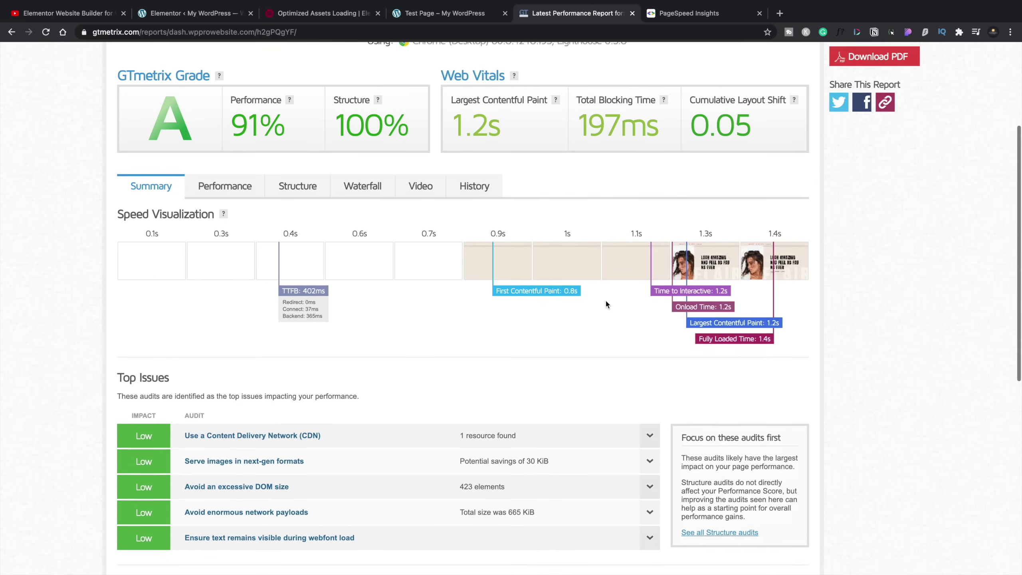
scroll(605, 298, down, 1)
scroll(605, 299, up, 5)
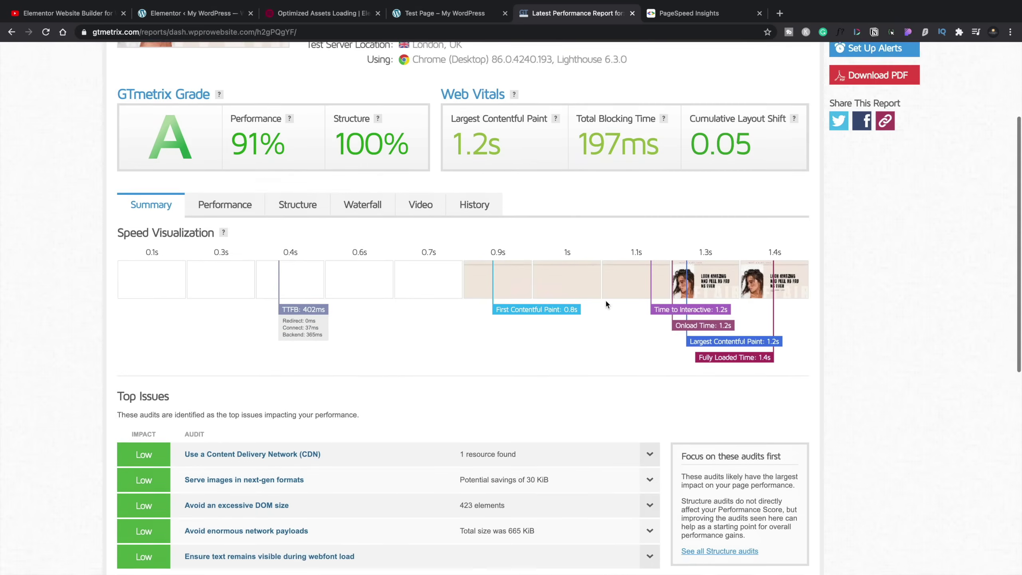
click(696, 12)
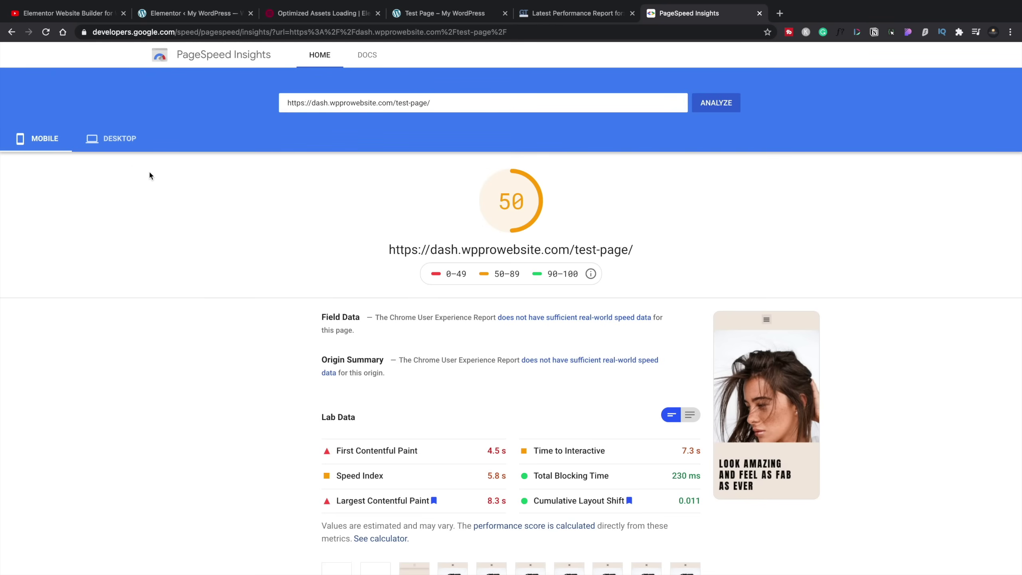
click(113, 139)
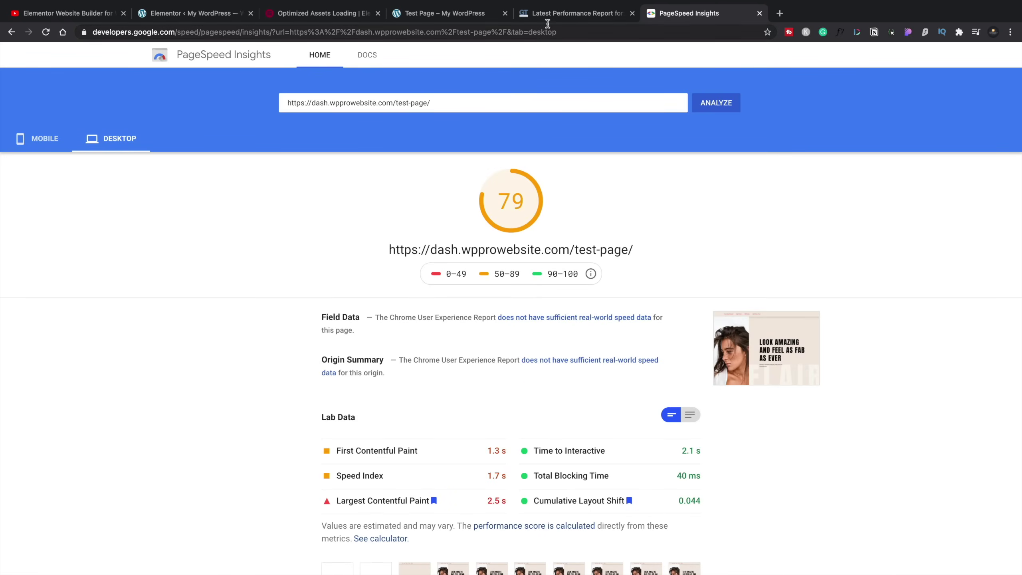
Step: In Elementor's Experiments settings, set Optimised DOM Output to Active and save the changes
click(194, 16)
scroll(492, 305, up, 1)
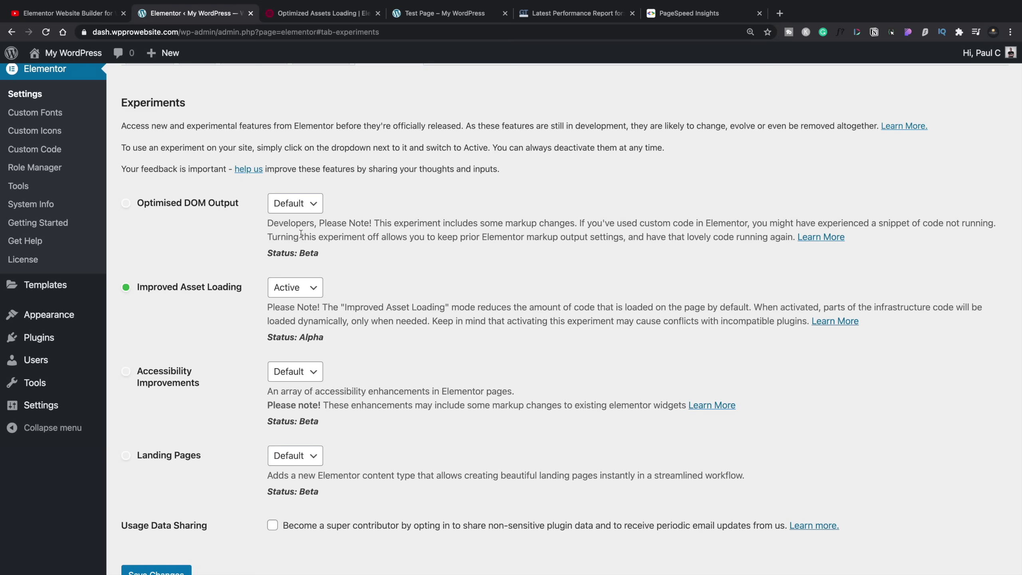
click(314, 211)
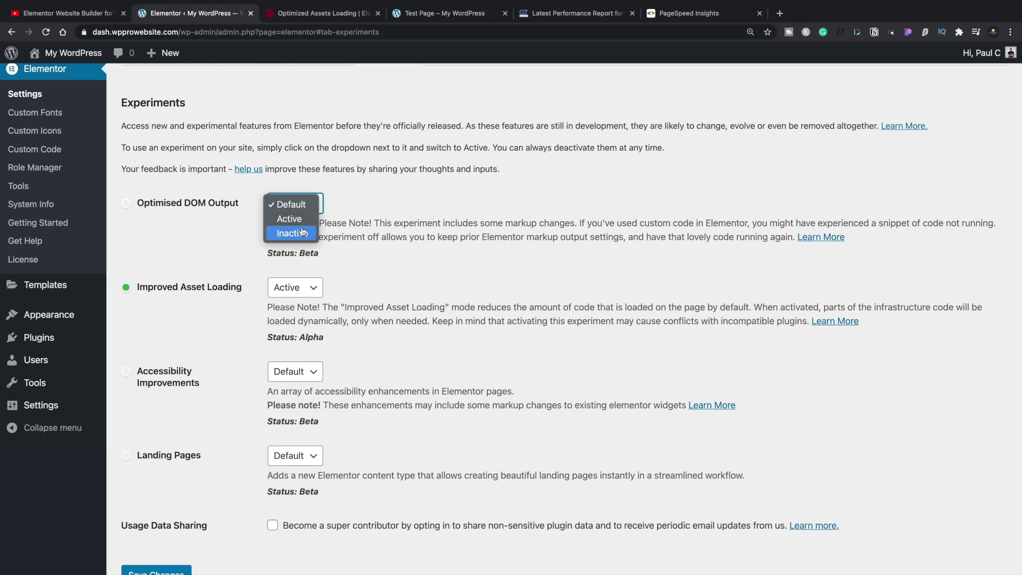
click(289, 219)
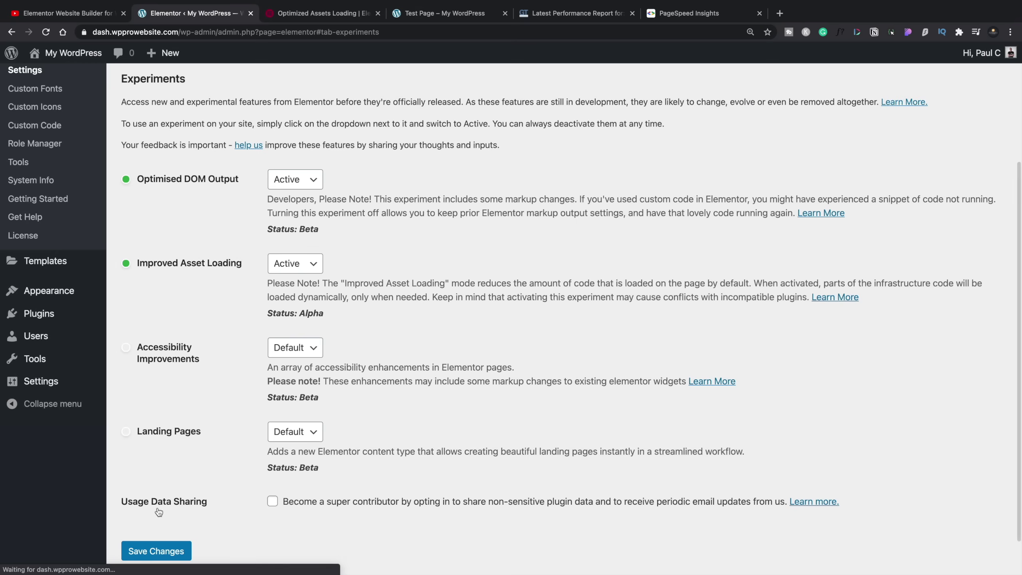
Step: Reload the live Test Page and check that its sections render properly with Optimised DOM Output active
click(447, 13)
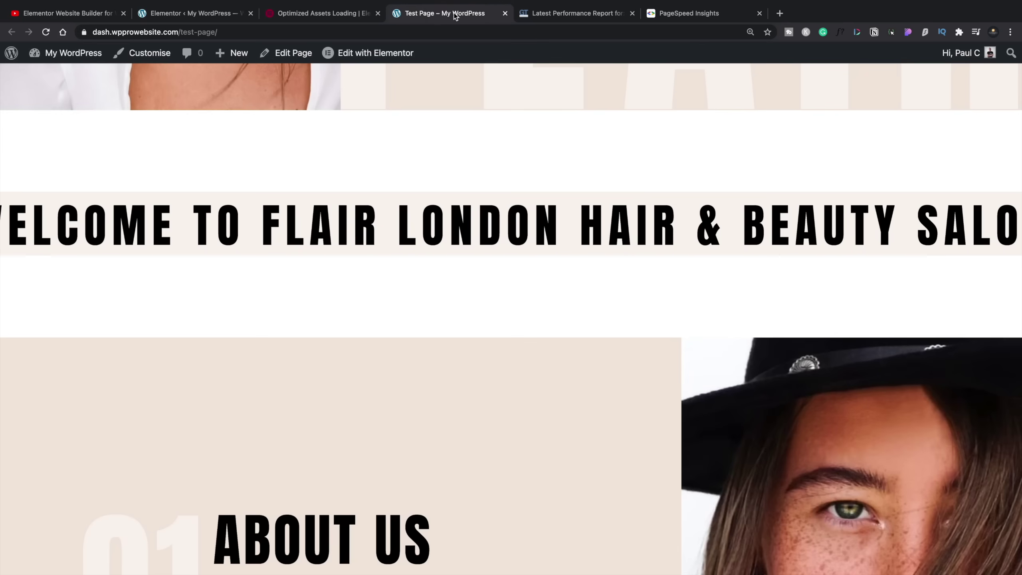
click(46, 32)
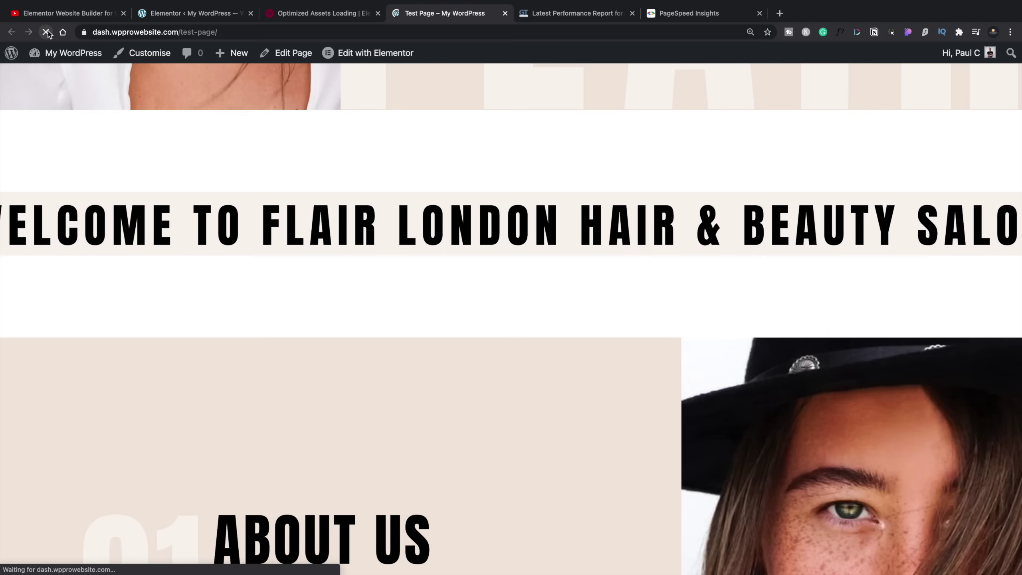
scroll(477, 331, down, 10)
scroll(477, 330, down, 15)
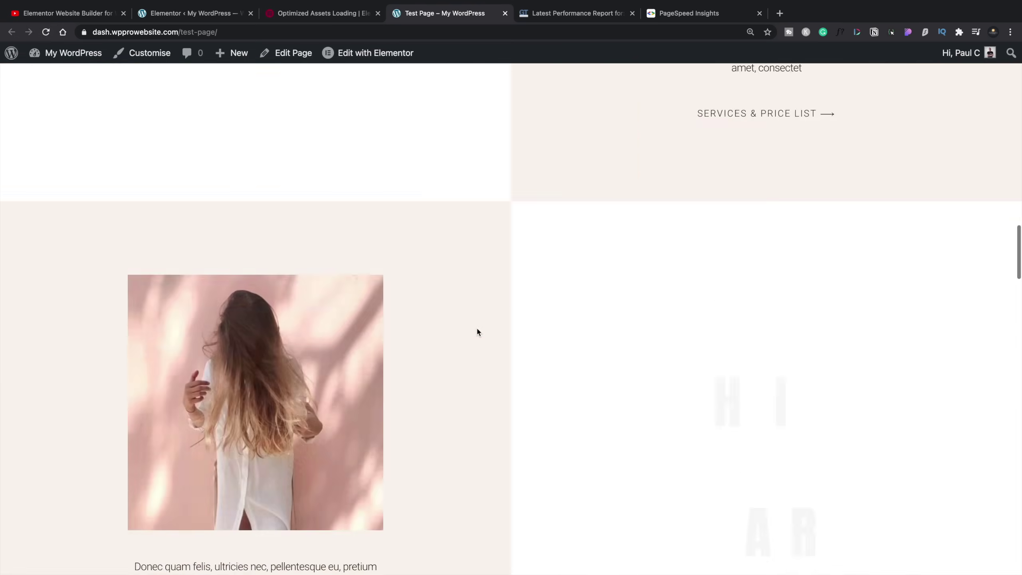
scroll(477, 331, up, 20)
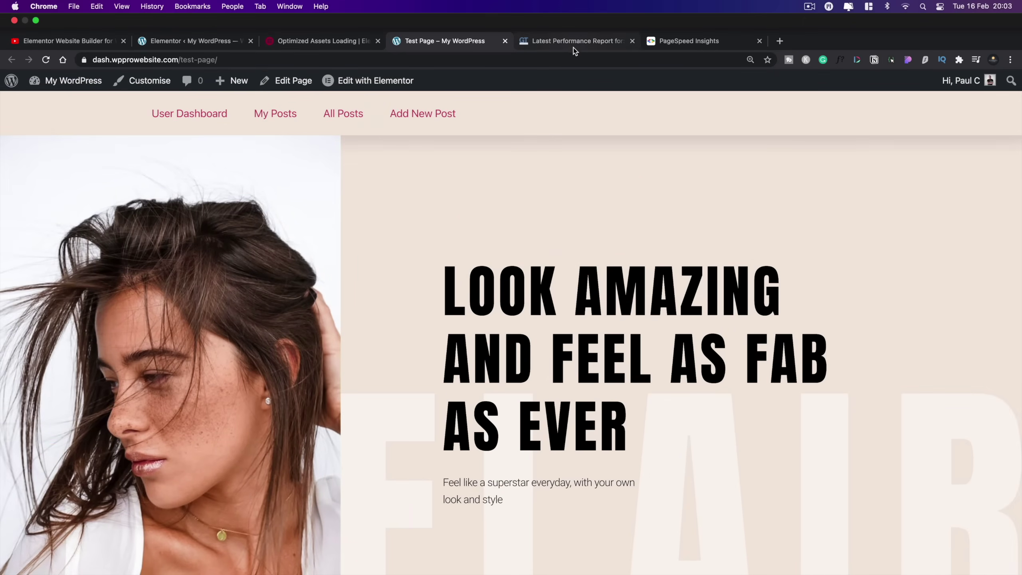
Step: Retest the test page in GTmetrix and analyze it again in PageSpeed Insights with both experiments active
click(573, 46)
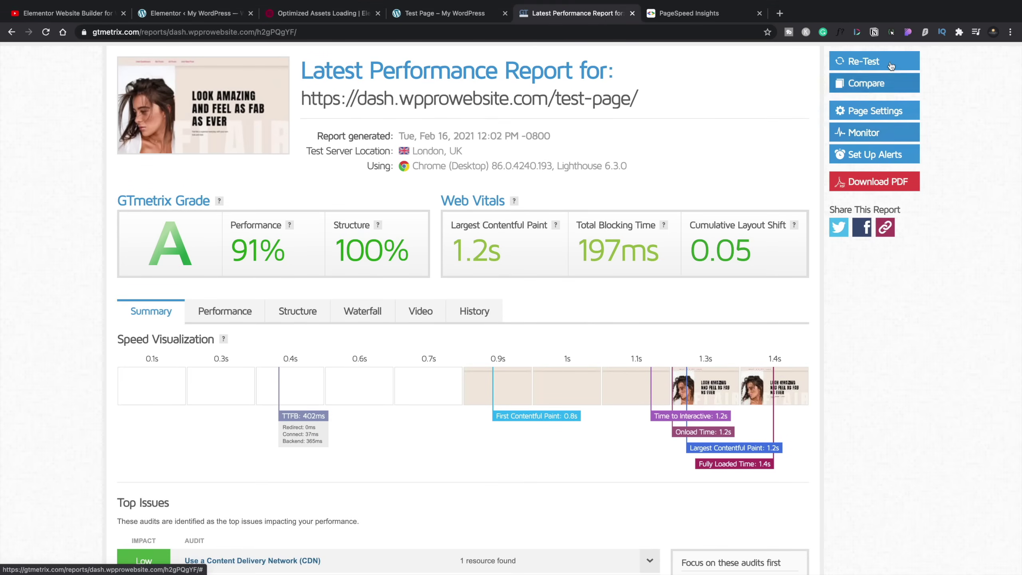
click(891, 65)
click(704, 13)
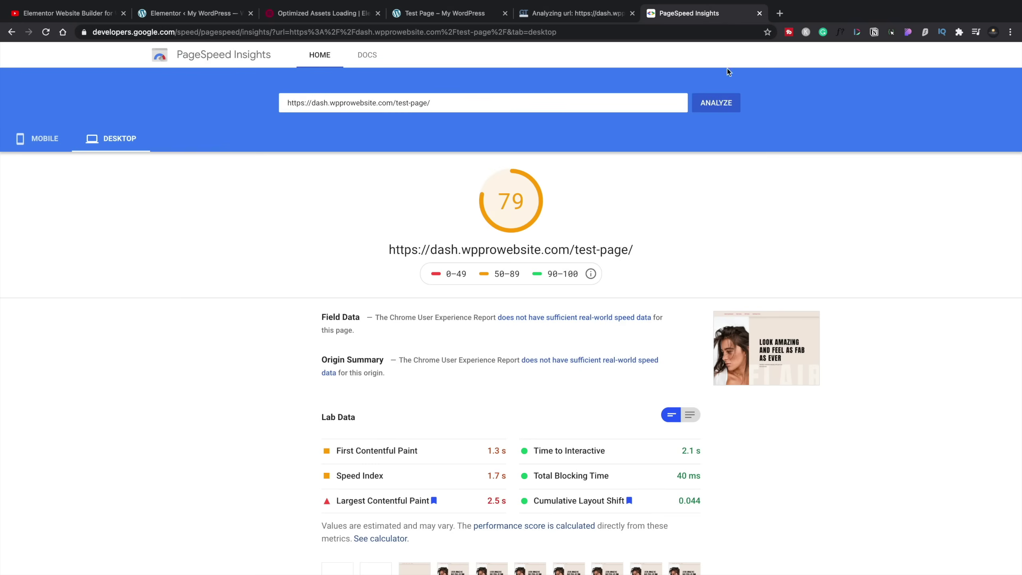
click(715, 106)
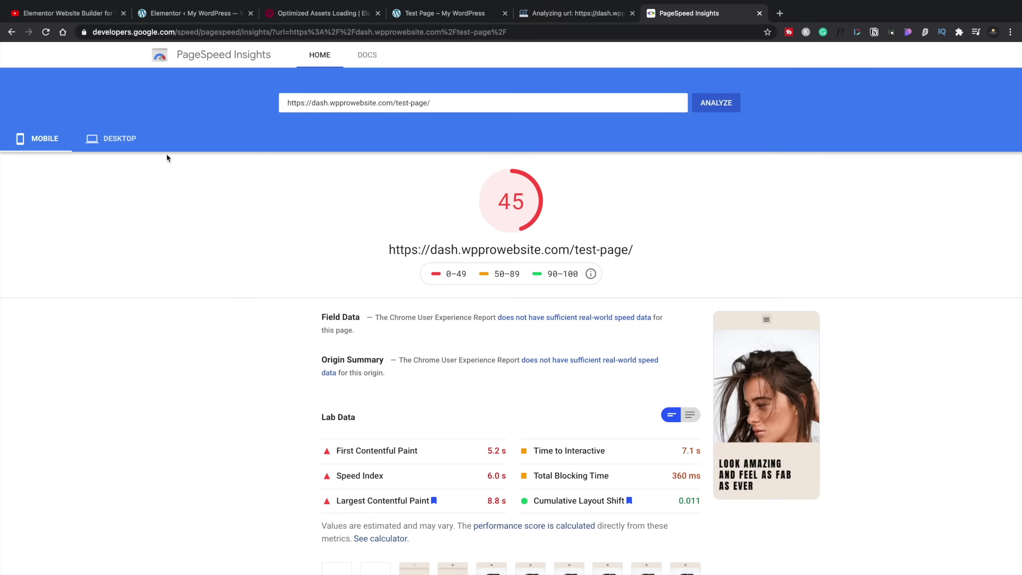
Step: Check the desktop results in PageSpeed Insights and the Web Vitals and speed visualization in the latest GTmetrix report
click(121, 141)
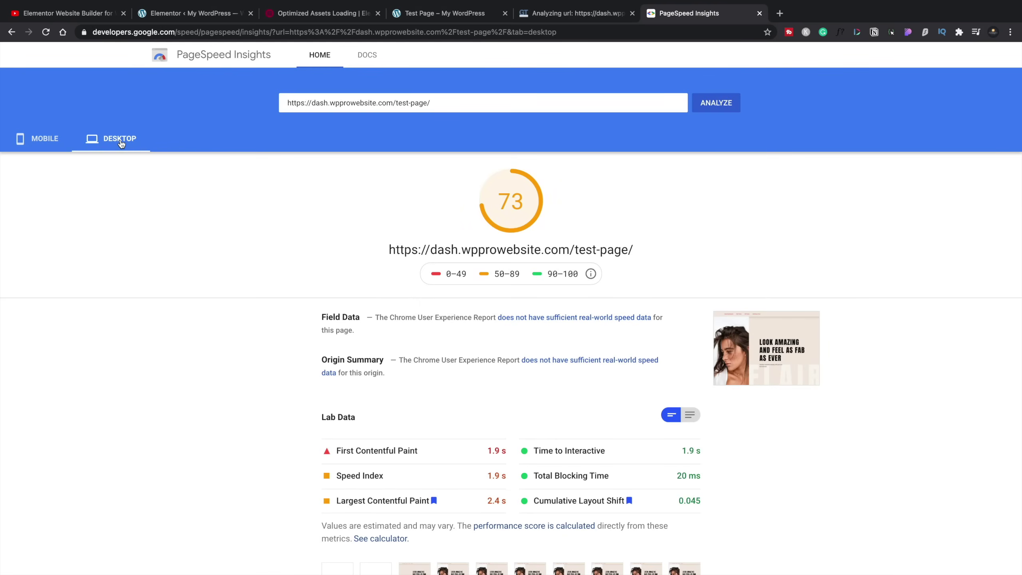
mouse_move(585, 2)
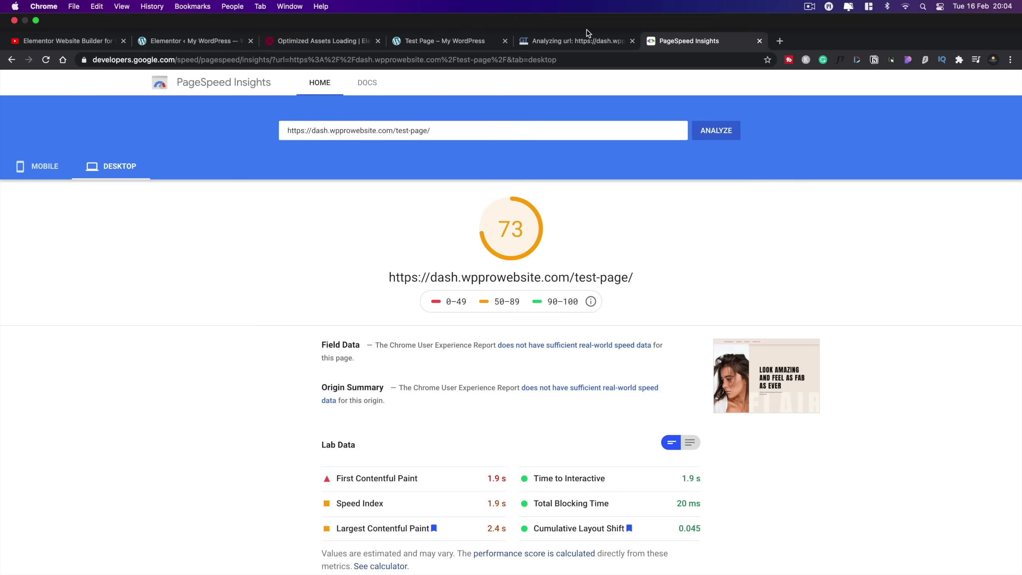
click(583, 39)
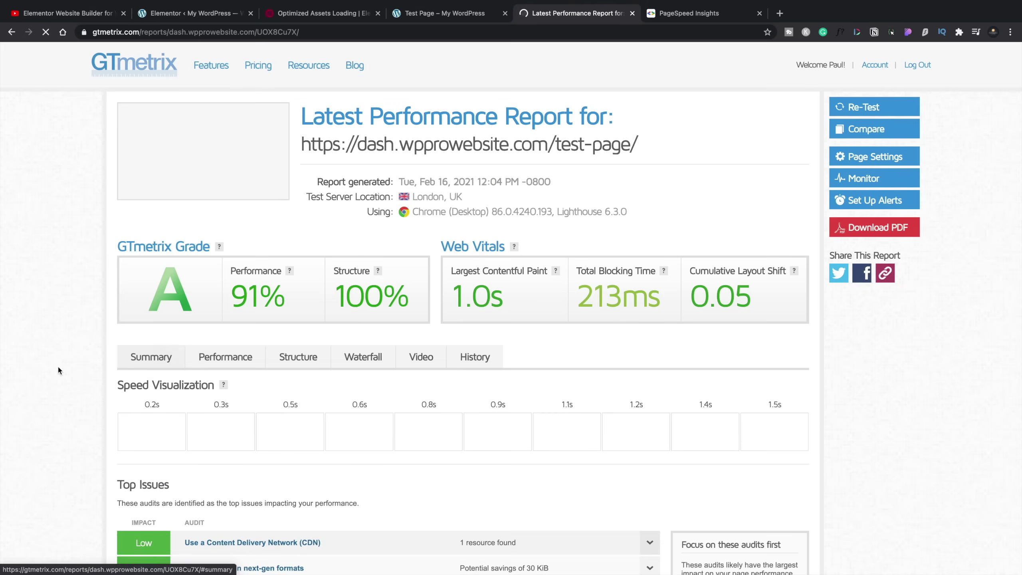
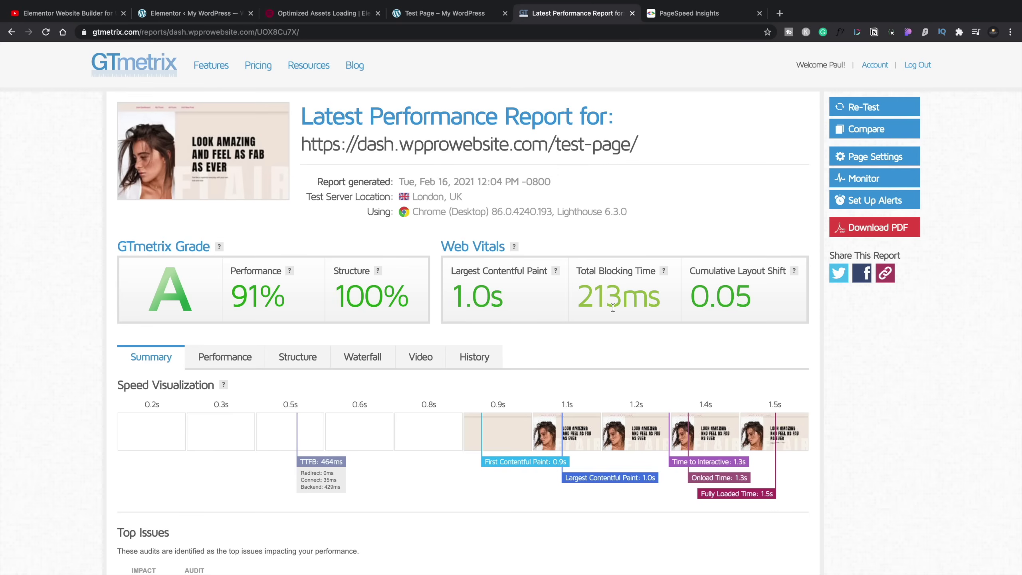
click(422, 16)
click(171, 15)
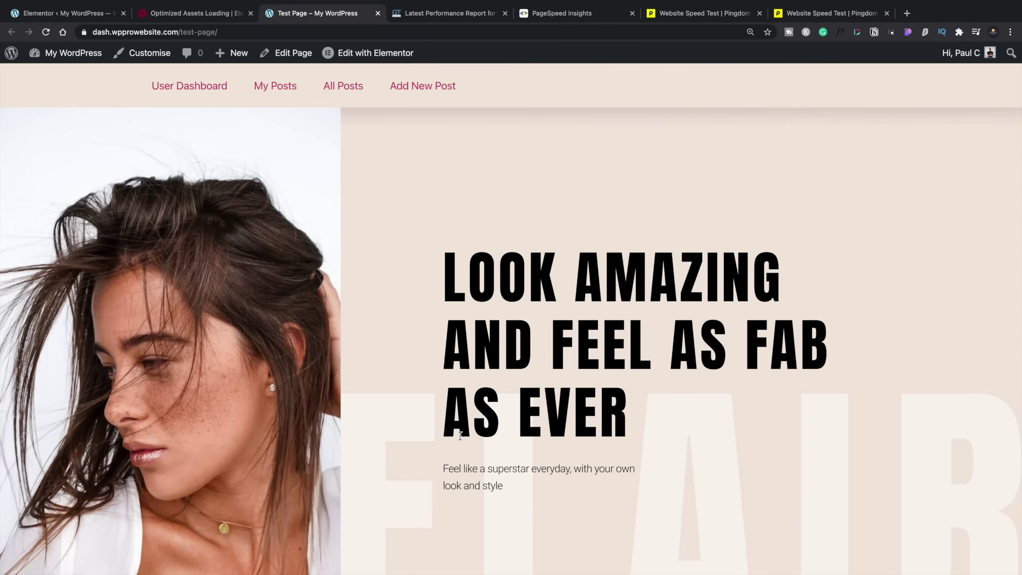
Step: Compare the page size, load time and number of requests between the two Pingdom speed test results for the test page
click(713, 15)
drag(678, 302, 617, 301)
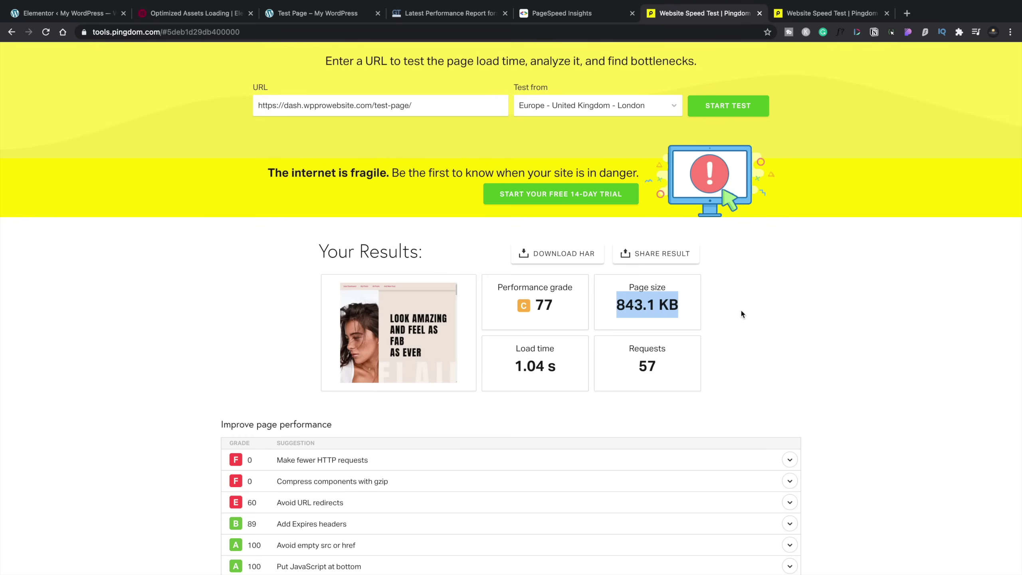
click(682, 304)
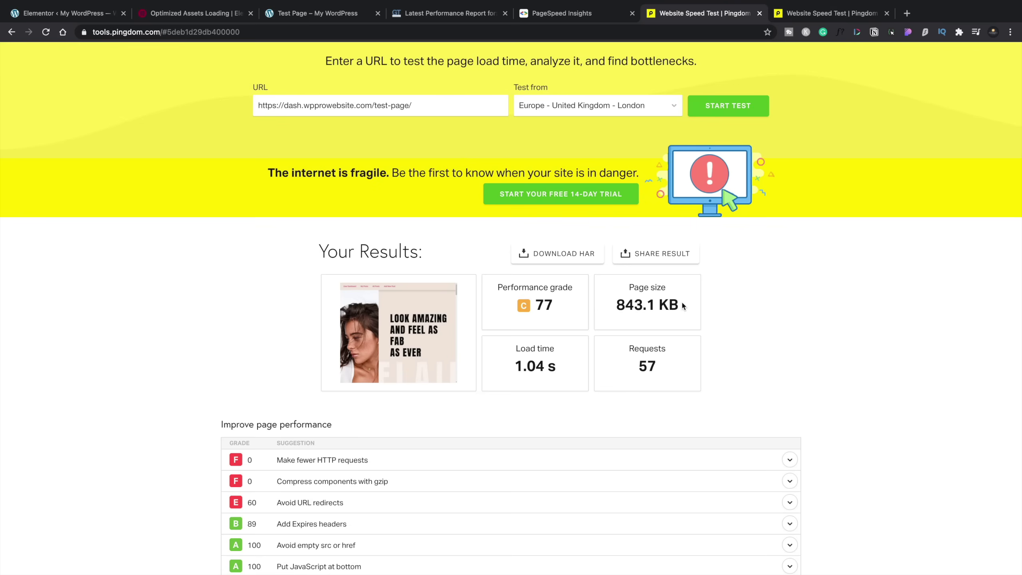
click(824, 13)
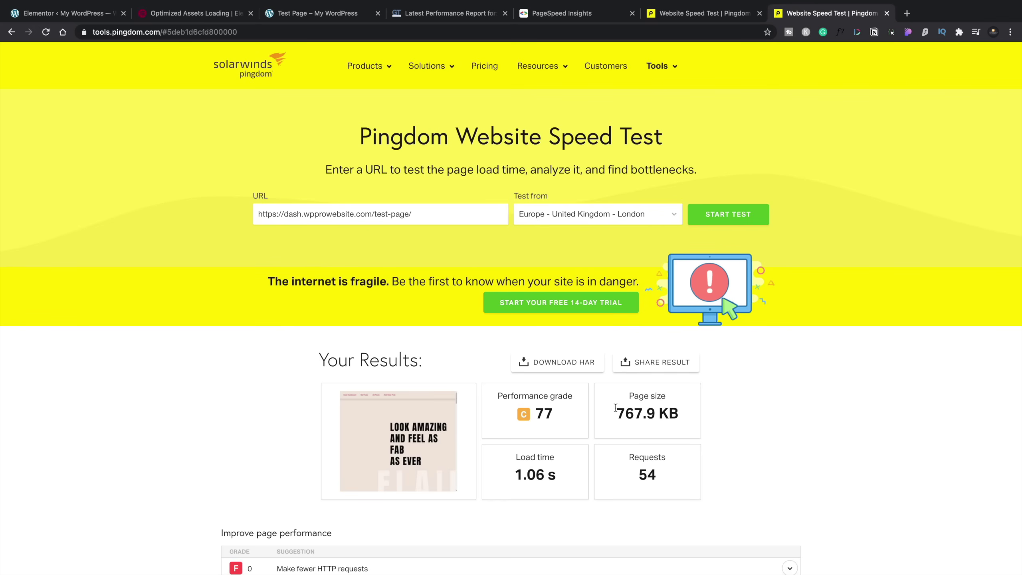
drag(617, 409, 672, 416)
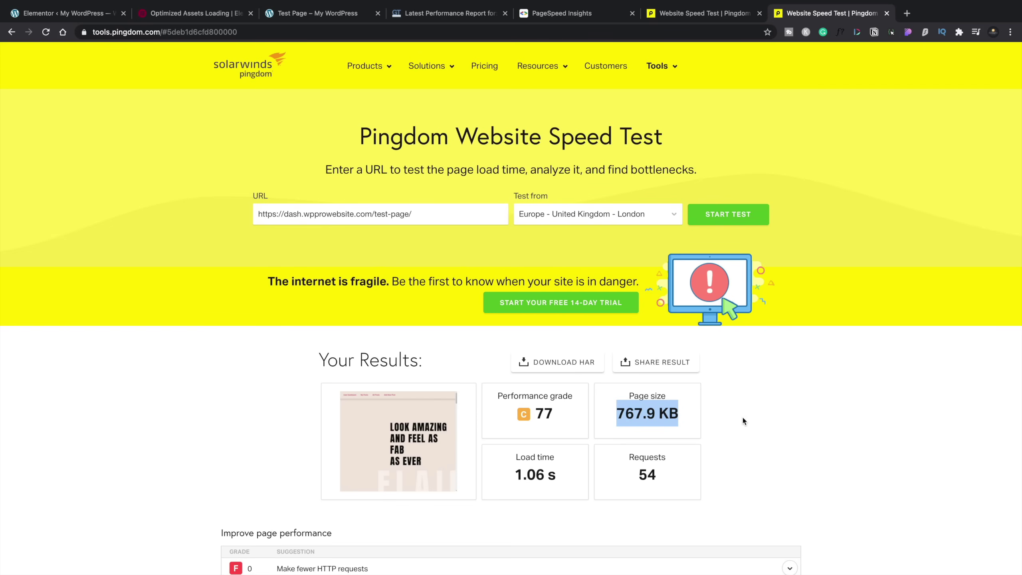
scroll(742, 421, down, 3)
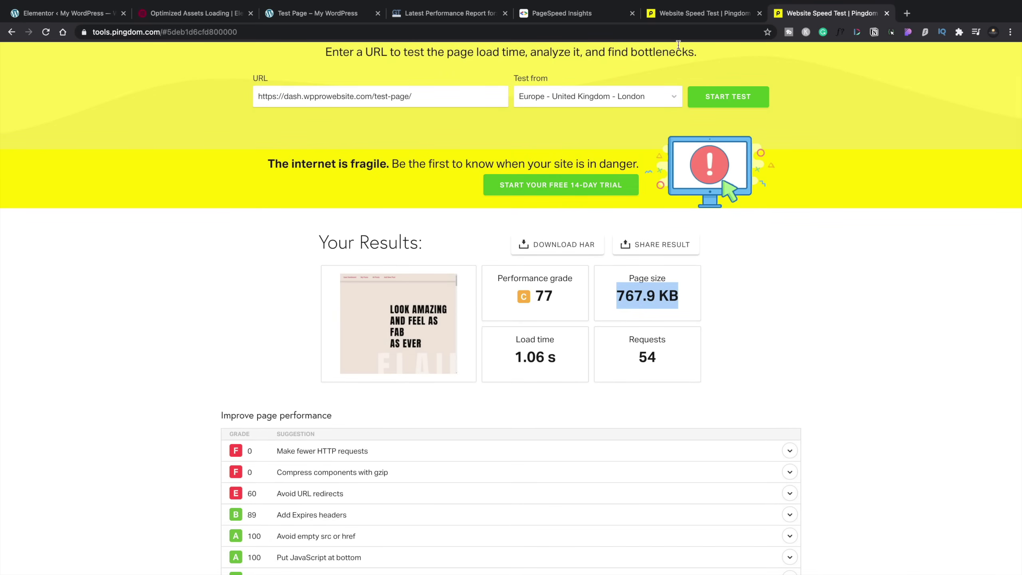
click(694, 16)
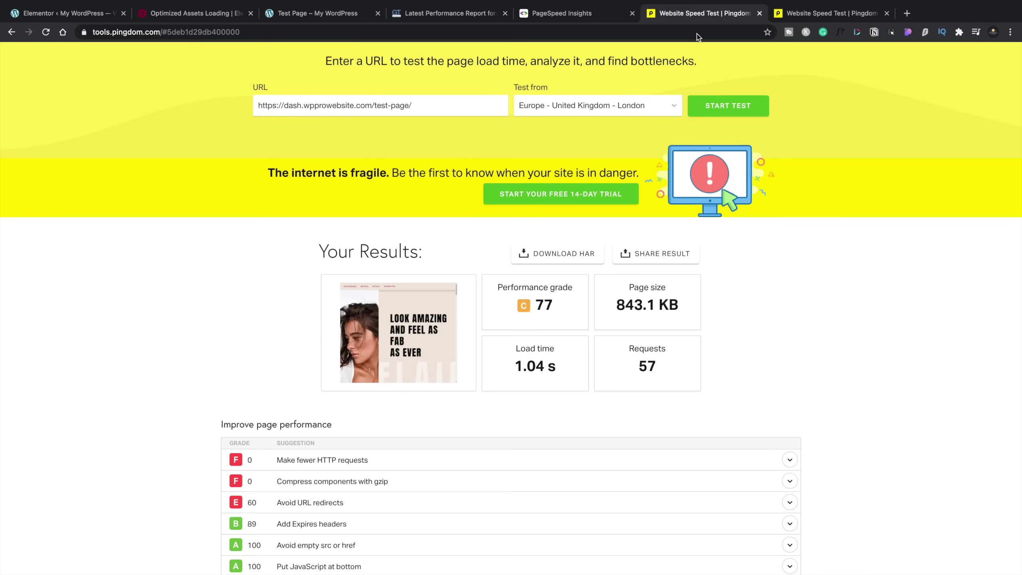
click(826, 17)
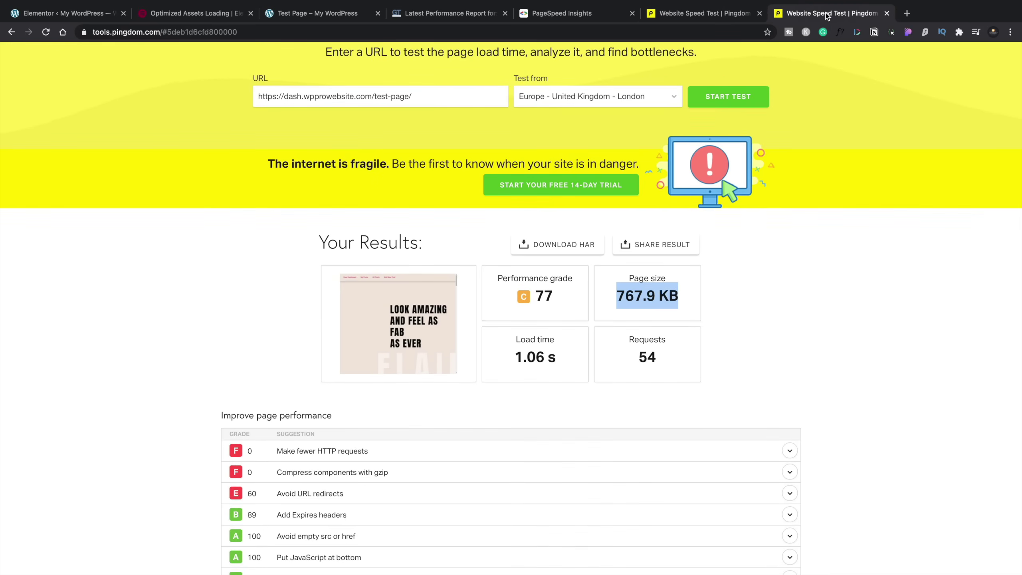
click(714, 9)
click(813, 18)
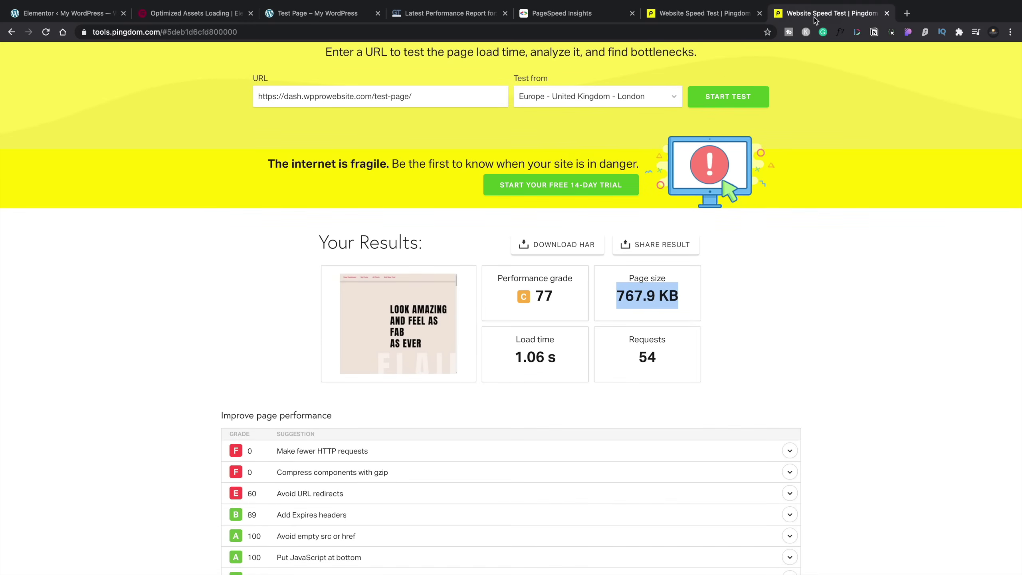
click(675, 364)
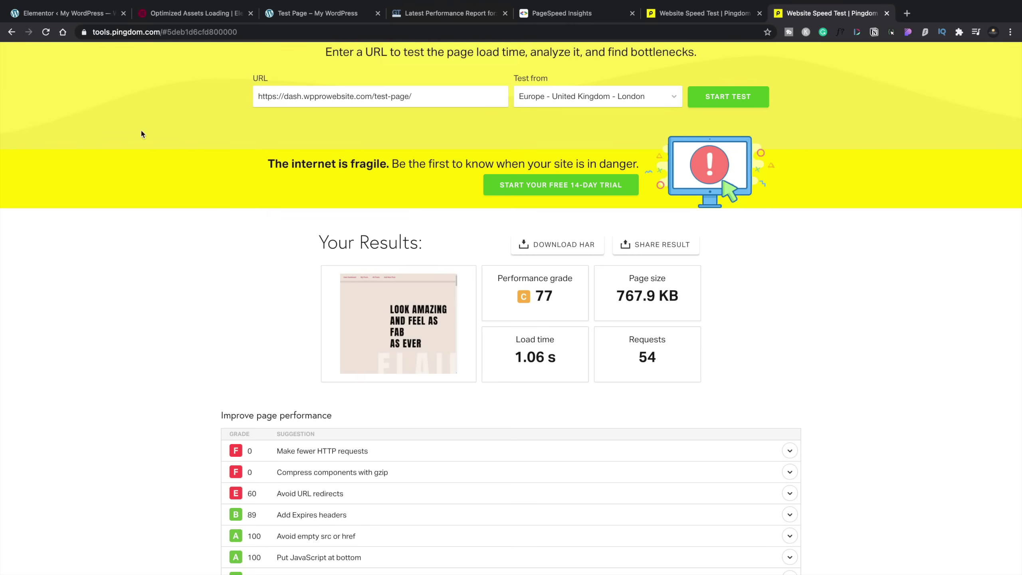
Step: In the WordPress admin, add a new Elementor custom code titled "Google Analytics" and place the cursor in its code editor
click(78, 18)
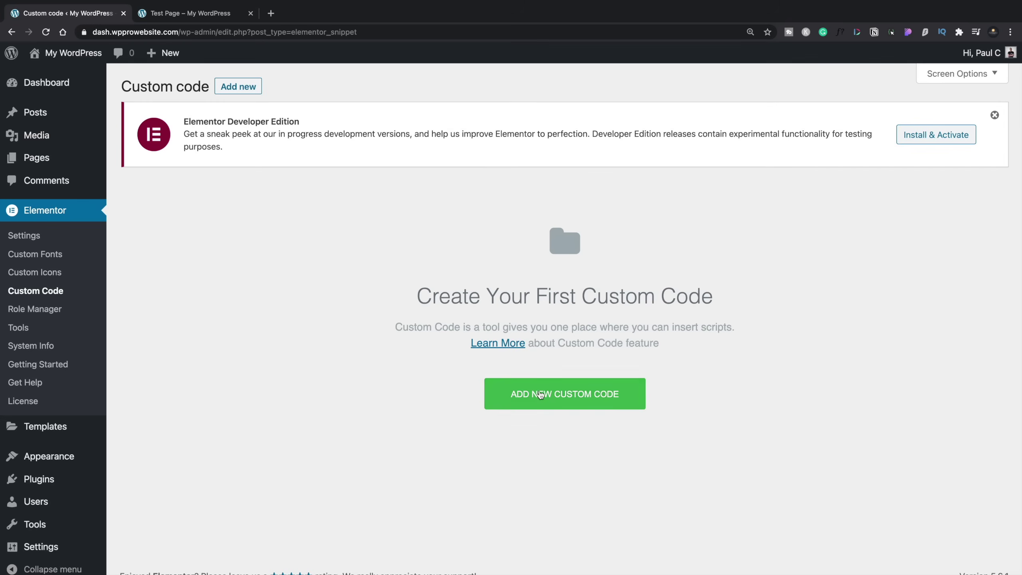
click(574, 396)
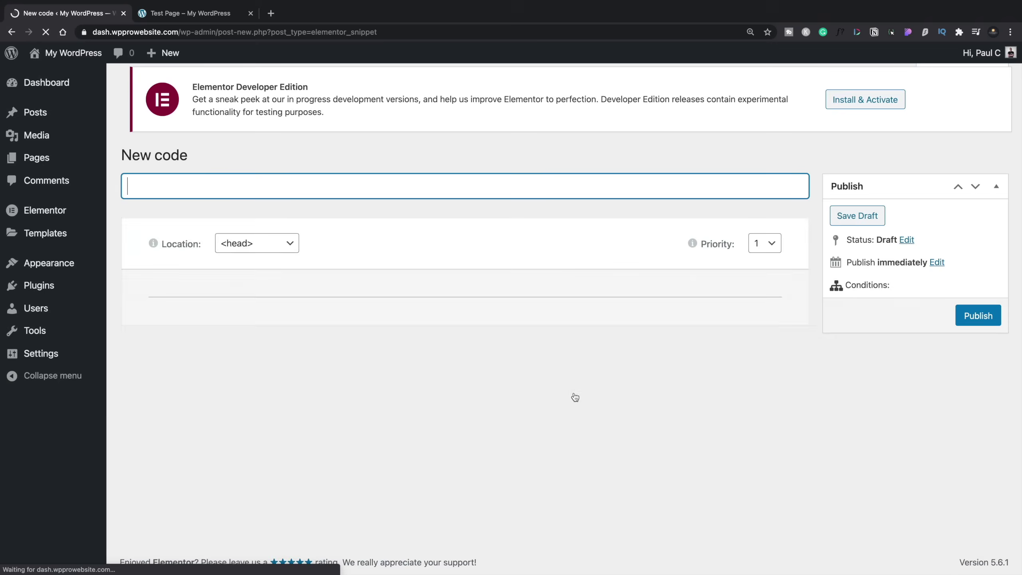
scroll(253, 269, down, 1)
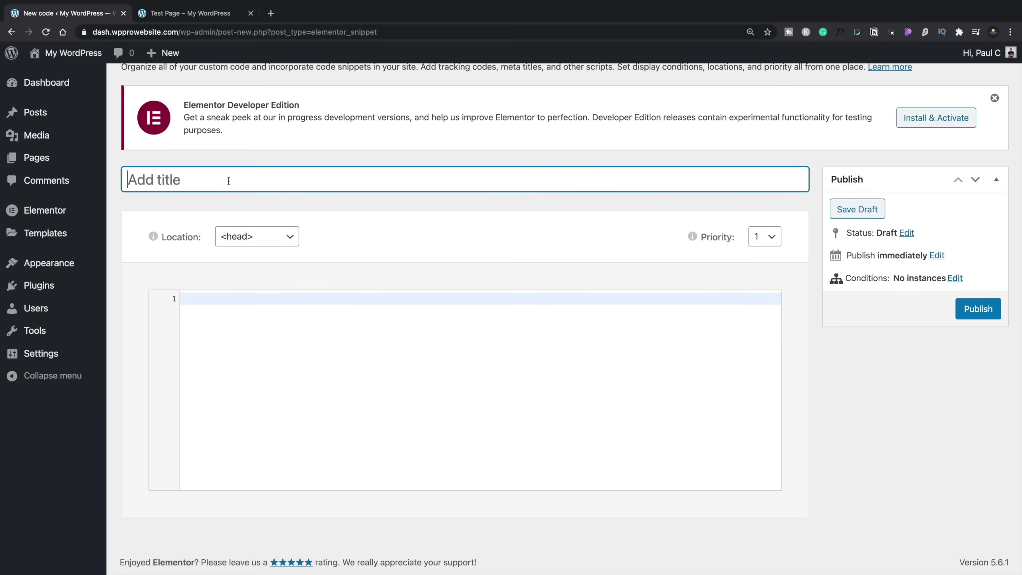
text(Google Analytics)
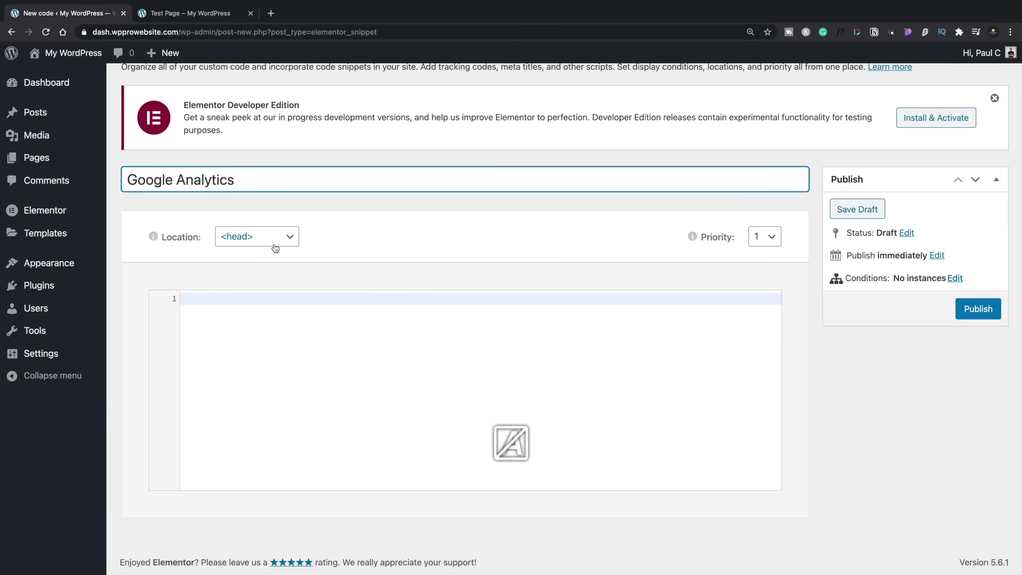
click(237, 294)
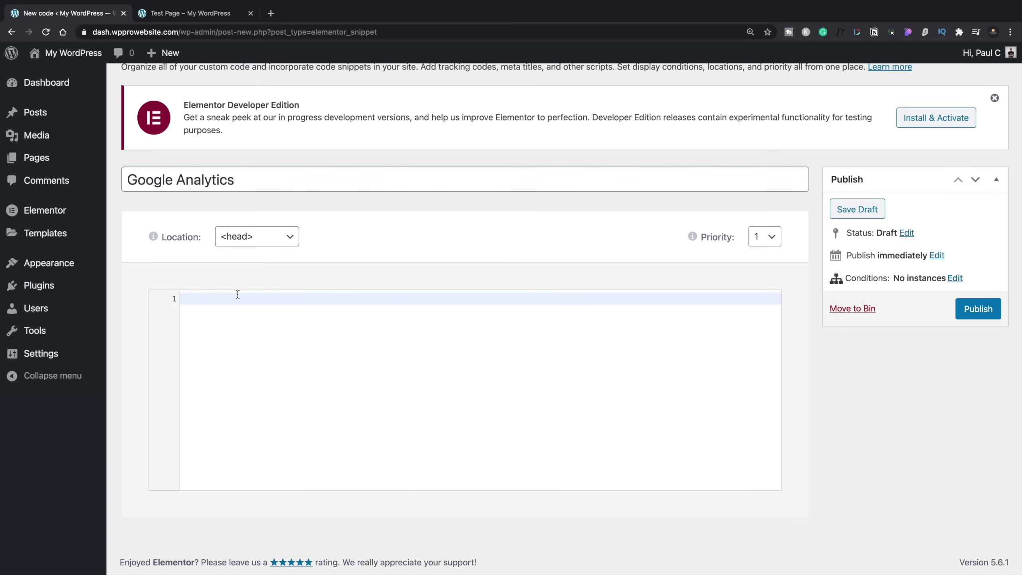
Step: Paste the Google Analytics gtag.js tracking script into the code editor, keeping the location as <head> and the priority as 1
key(ctrl+v)
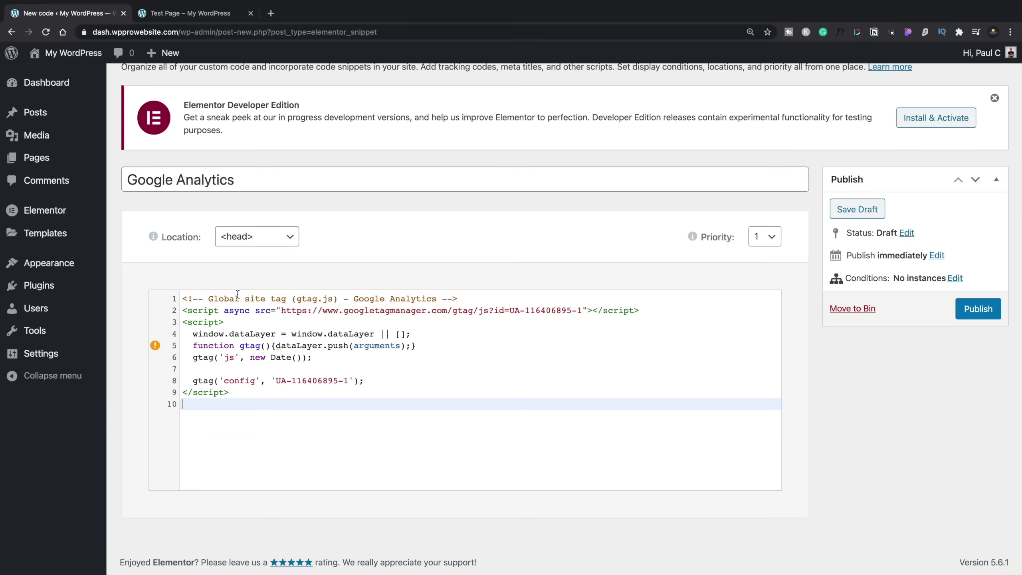
click(255, 239)
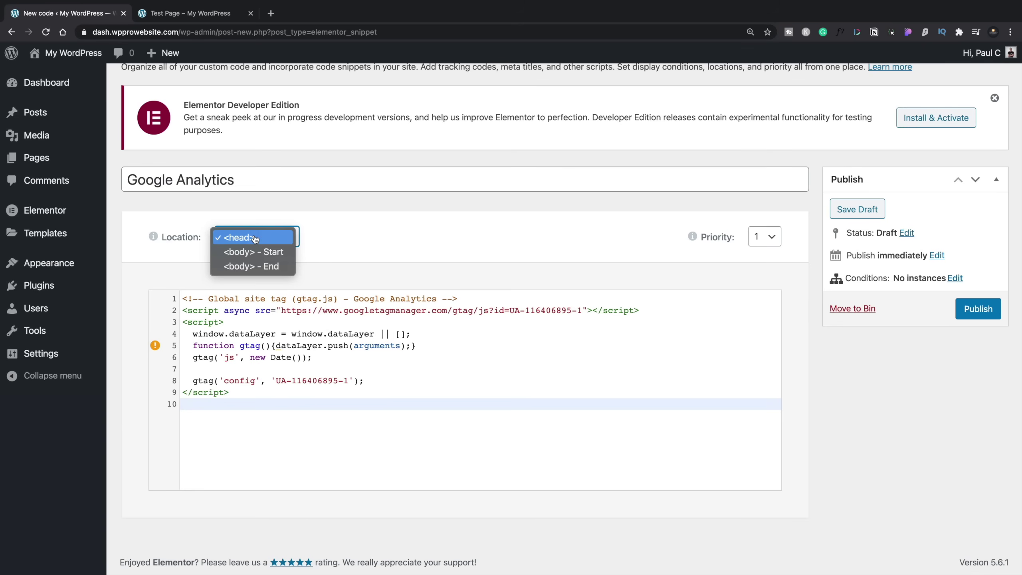
click(377, 238)
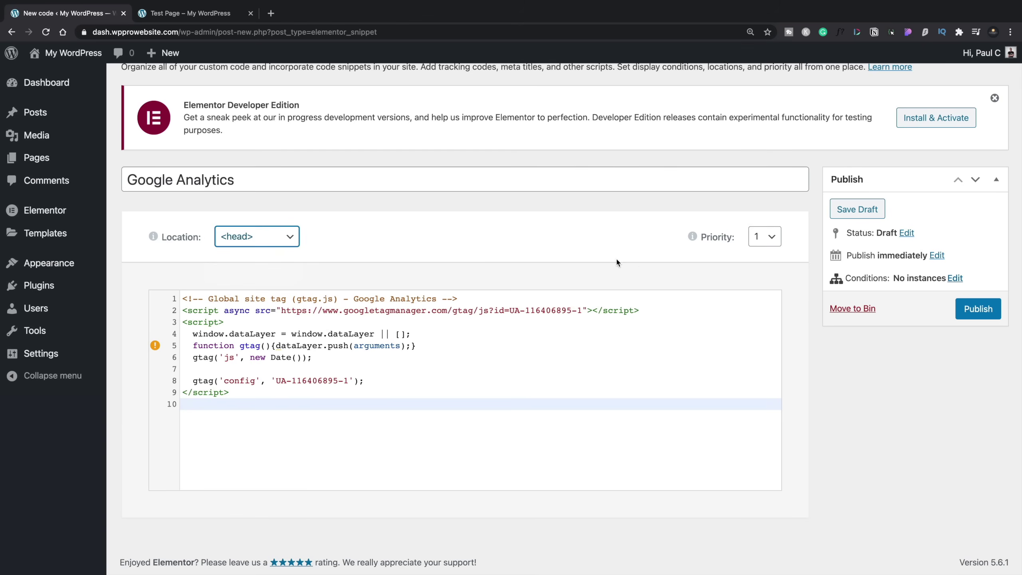
click(772, 239)
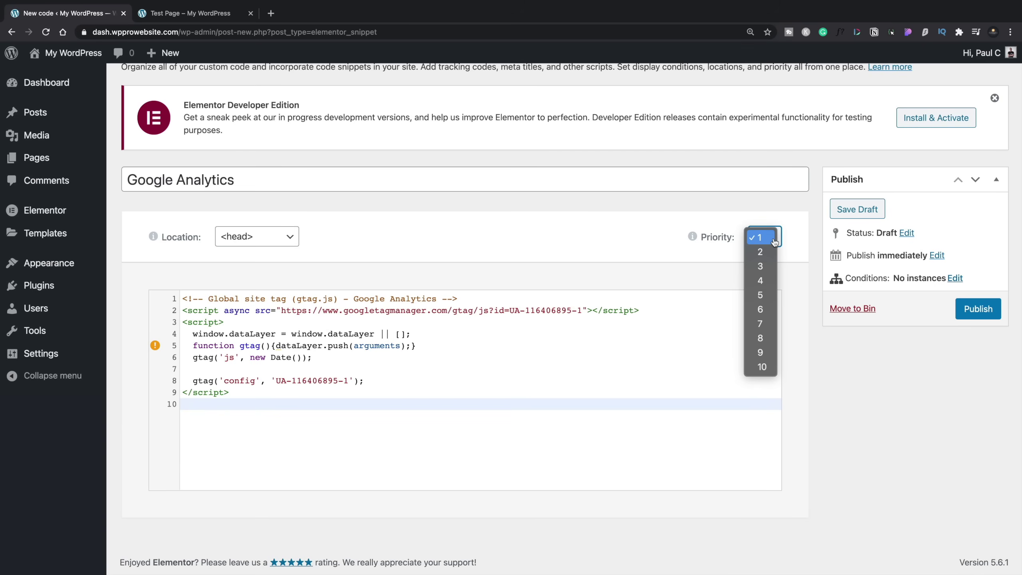
click(798, 289)
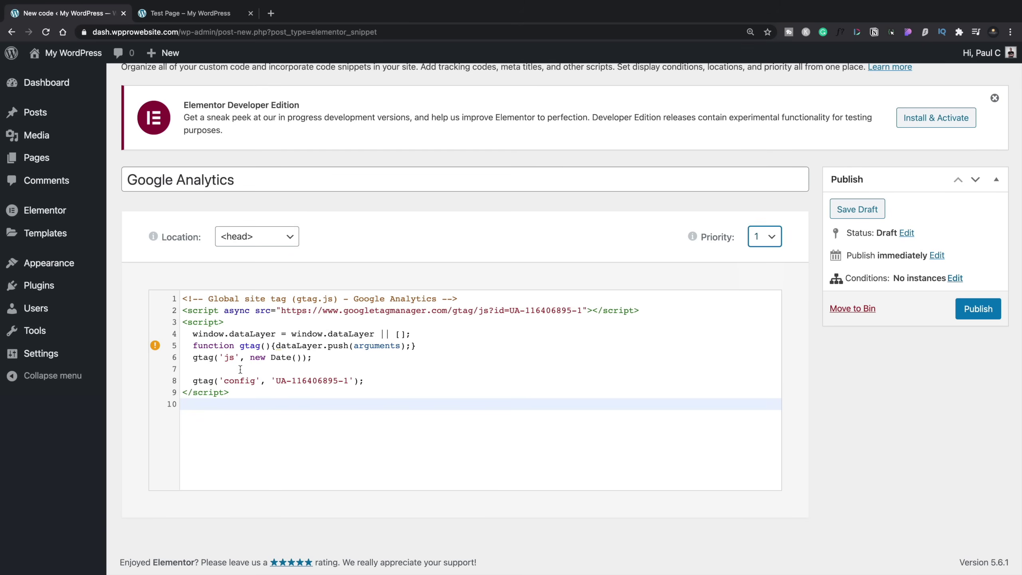
mouse_move(155, 345)
Step: Start publishing the Google Analytics code and keep its display condition type as Include
click(978, 309)
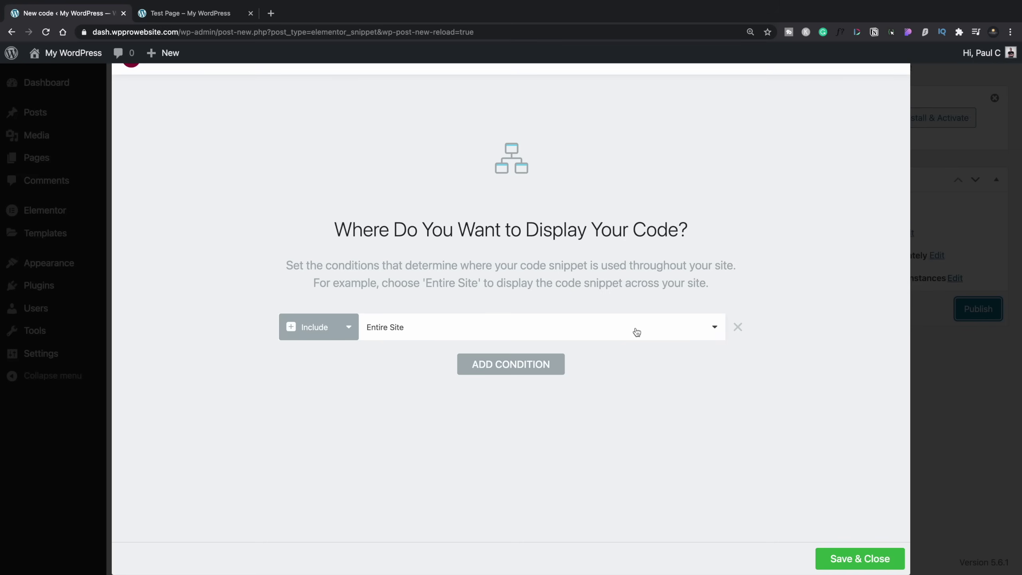
click(349, 330)
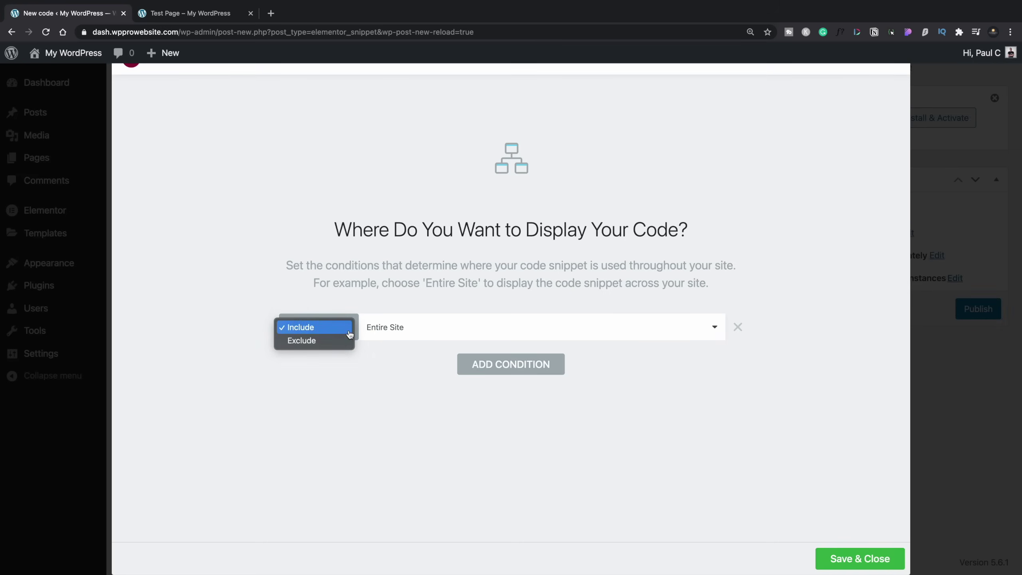
click(390, 355)
Step: Try the Archives display condition and check which archive types it offers, keeping All Archives
click(405, 327)
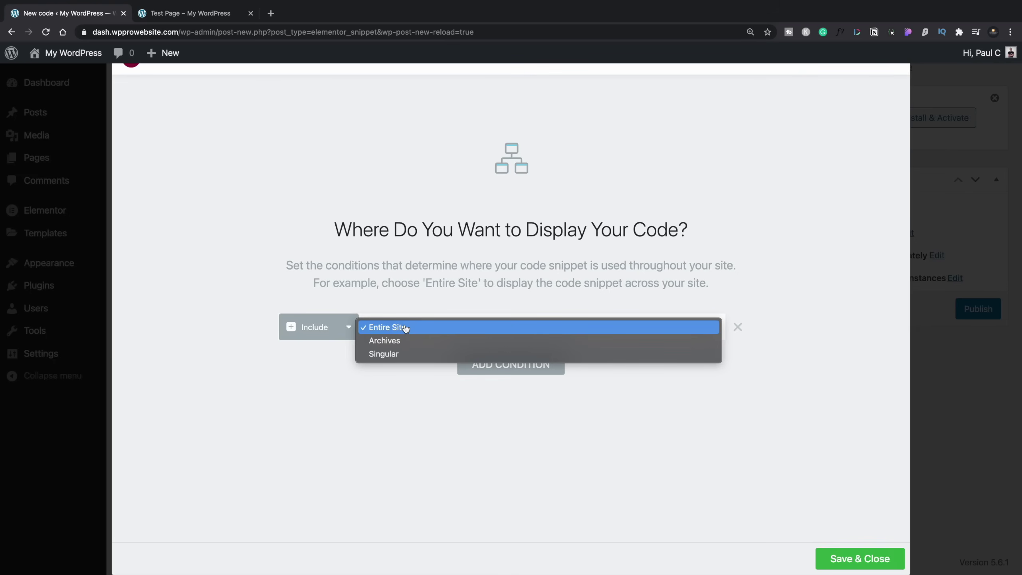
click(421, 341)
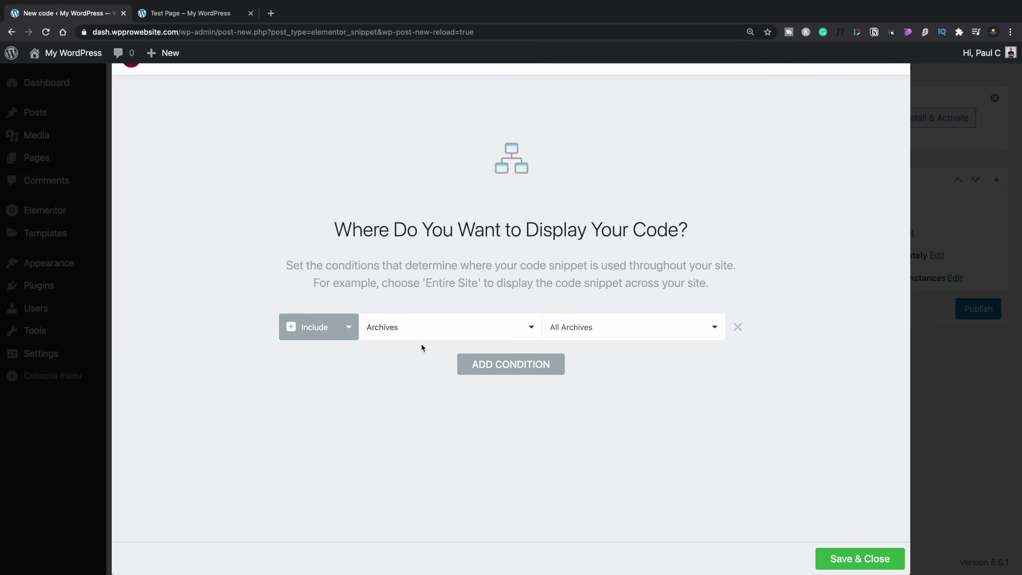
click(652, 335)
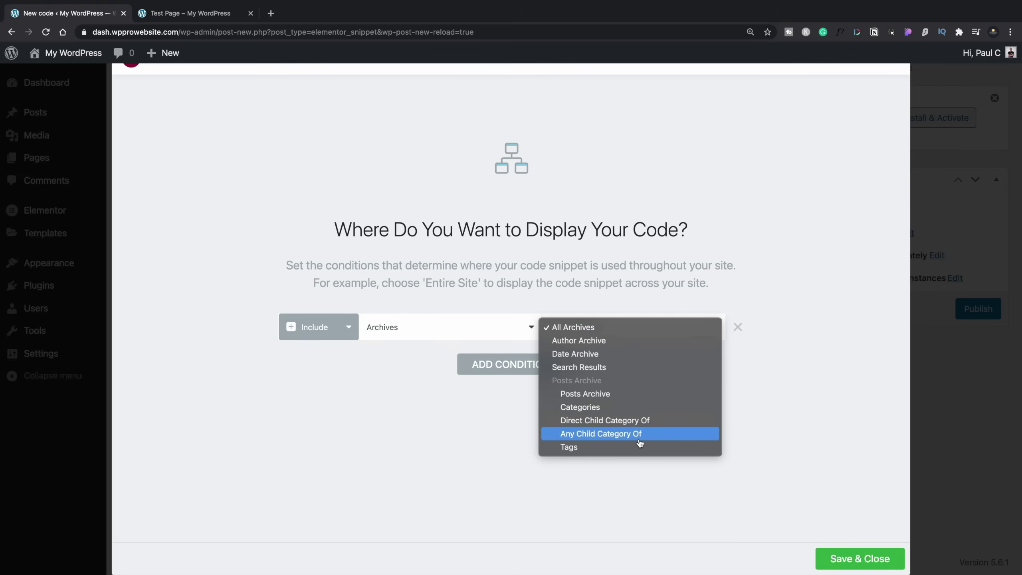
click(382, 404)
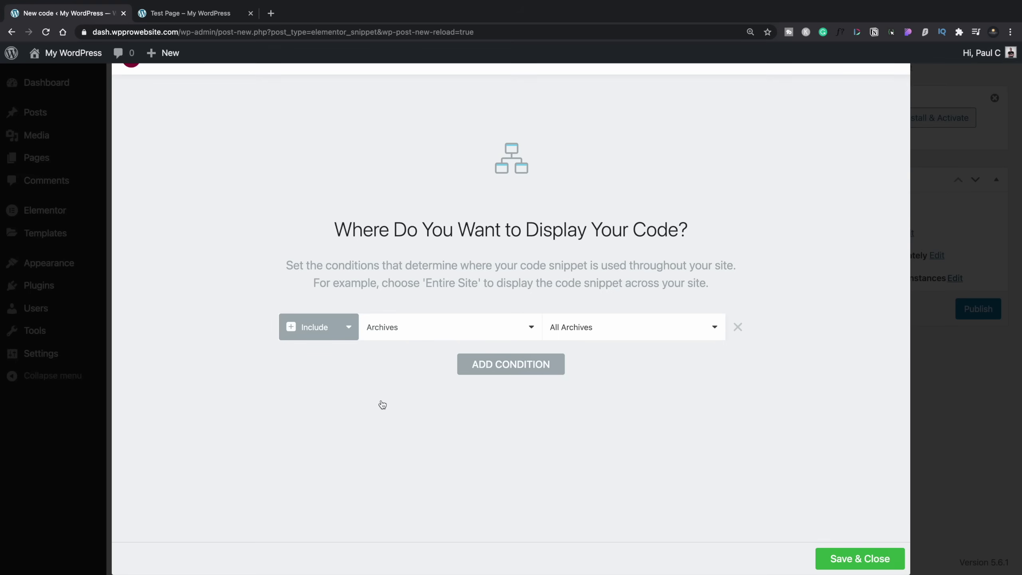
Step: Set the display condition to Entire Site and save it to publish the custom code
click(394, 331)
click(394, 317)
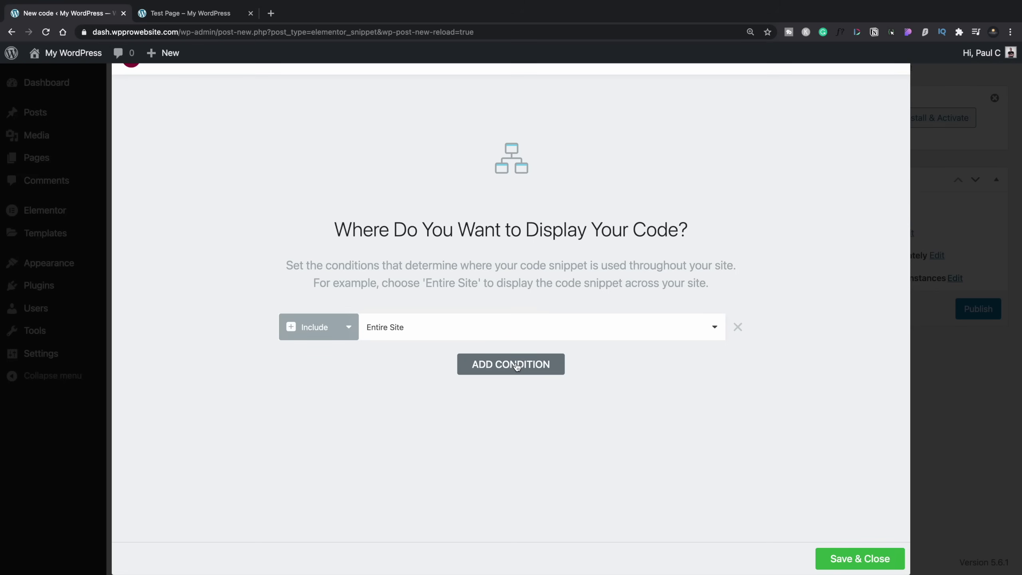
click(851, 559)
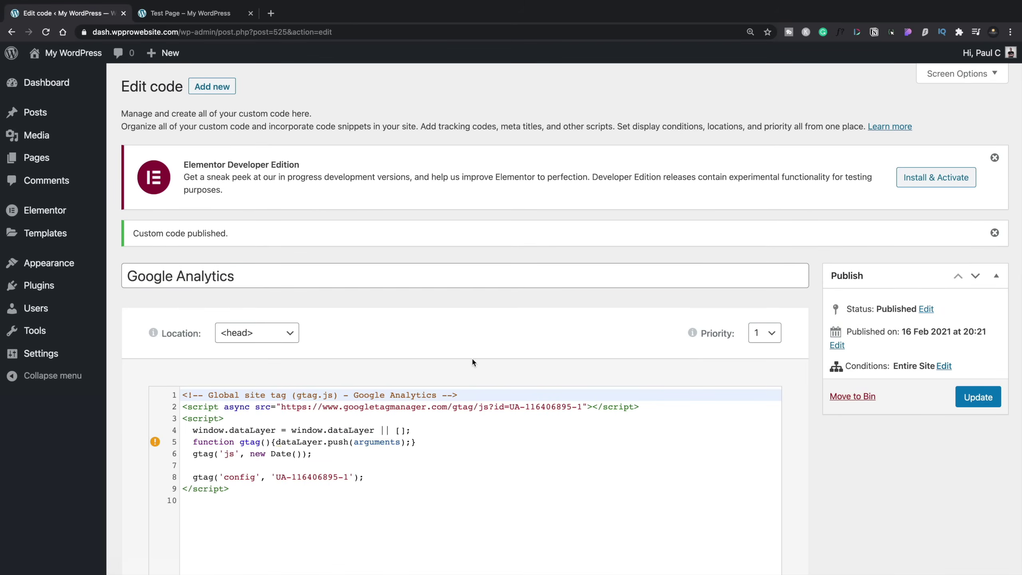
Step: View the page source of the test page and examine the Google Analytics snippet in its head section
key(ctrl+Tab)
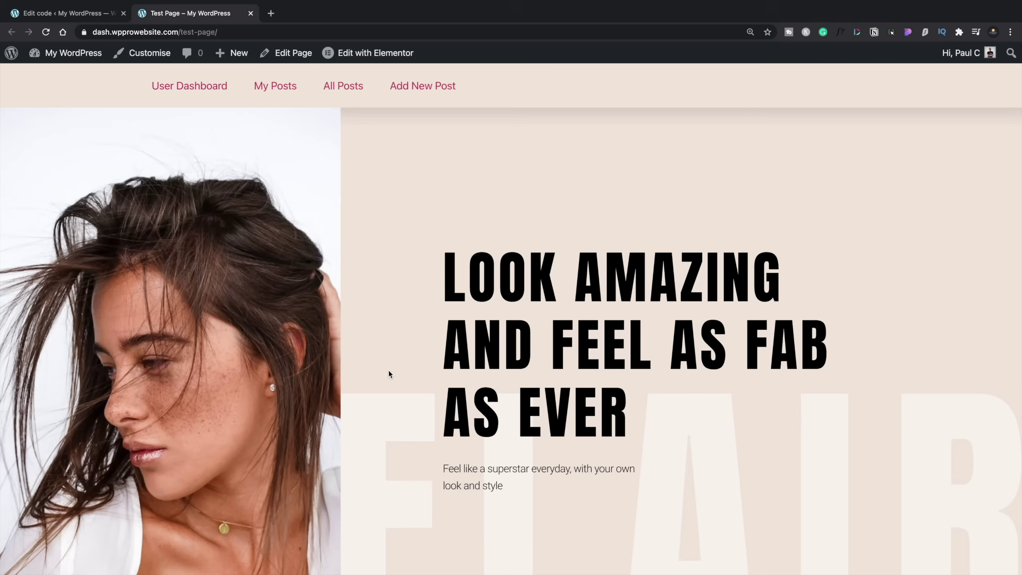
right_click(382, 321)
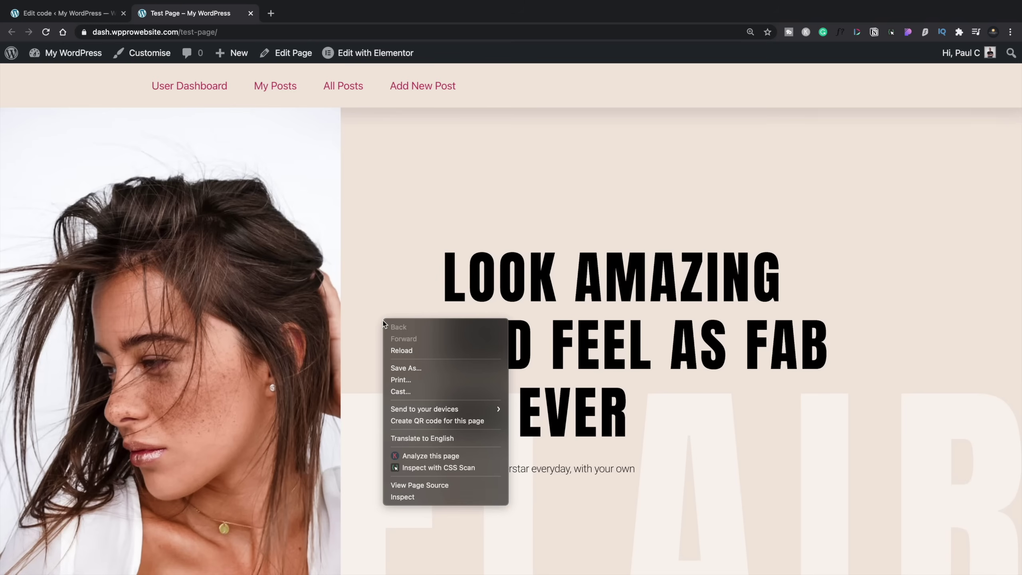
click(412, 485)
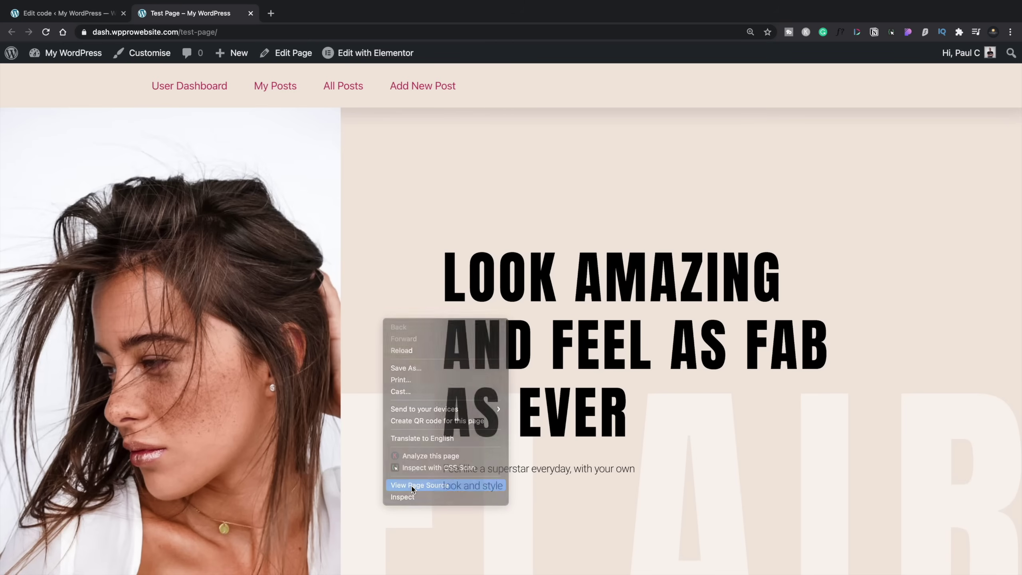
scroll(239, 362, down, 15)
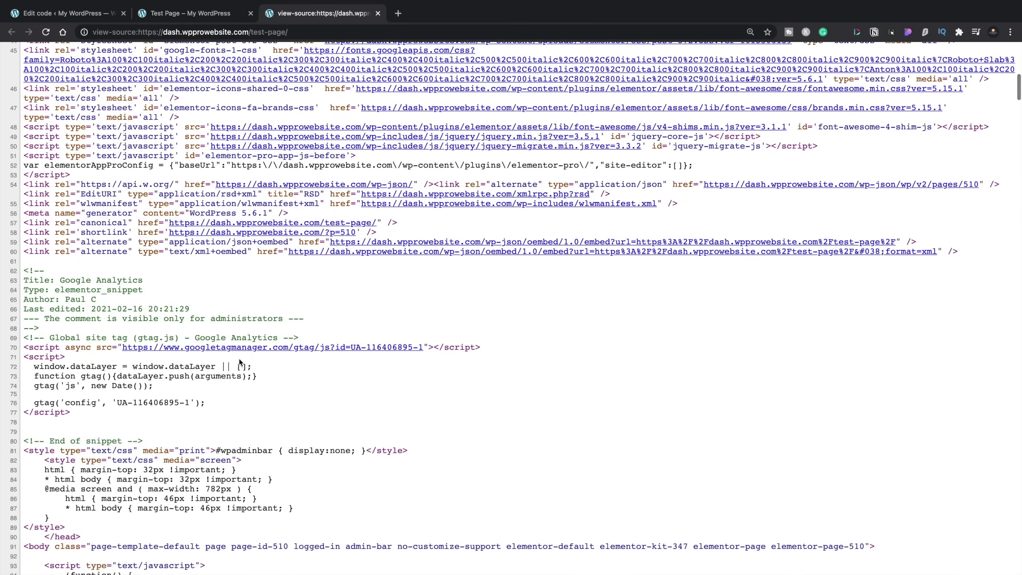
drag(93, 412, 23, 270)
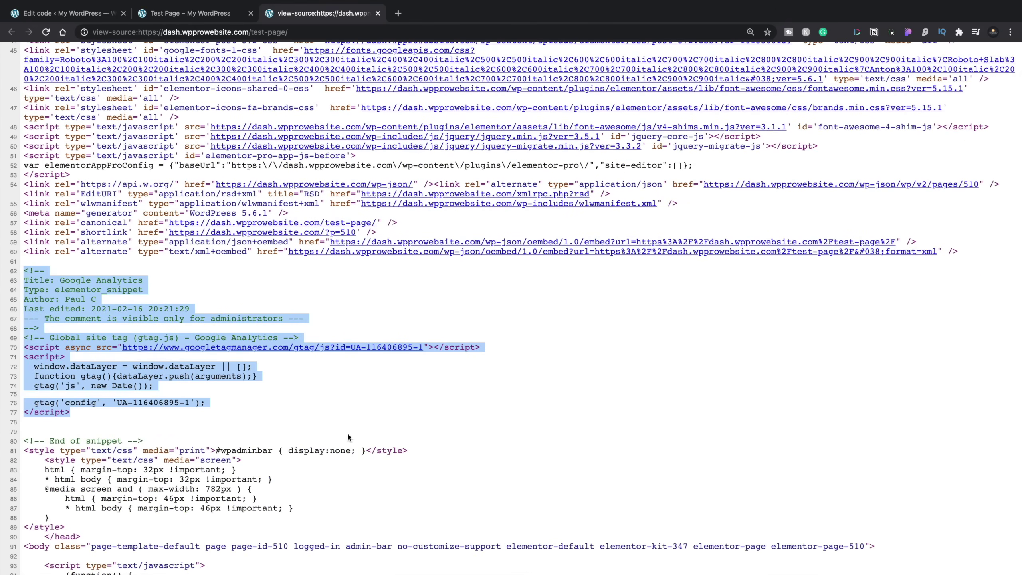
click(306, 392)
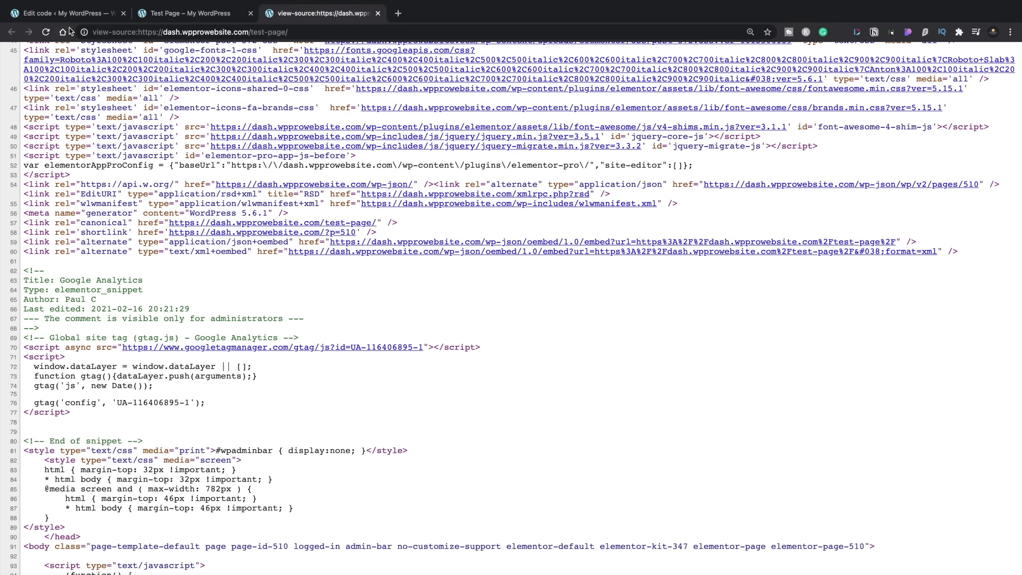
Step: Return to the published Google Analytics code in the WordPress admin and open Elementor's Custom Code page
click(71, 15)
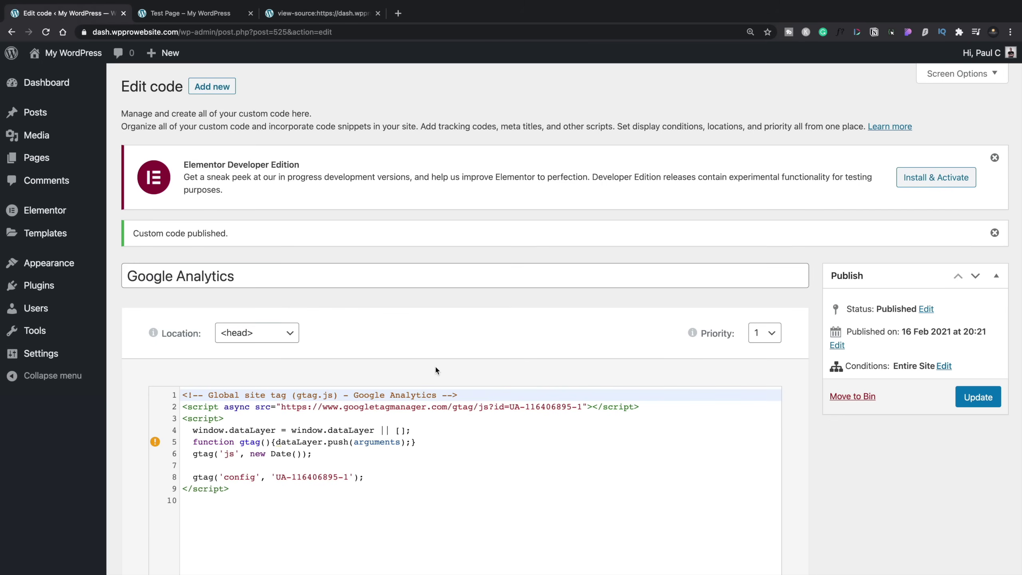
scroll(436, 369, down, 3)
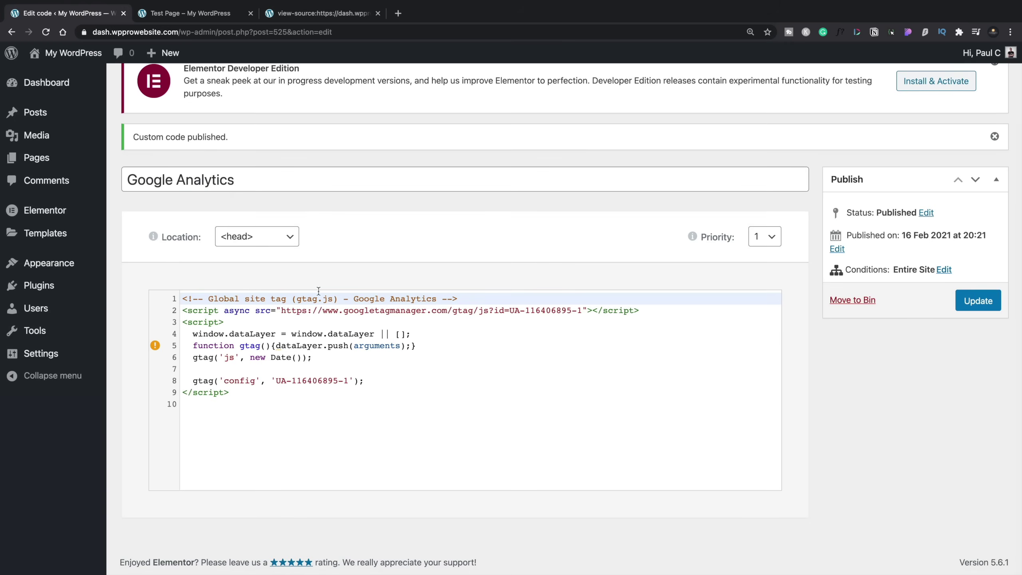
mouse_move(54, 209)
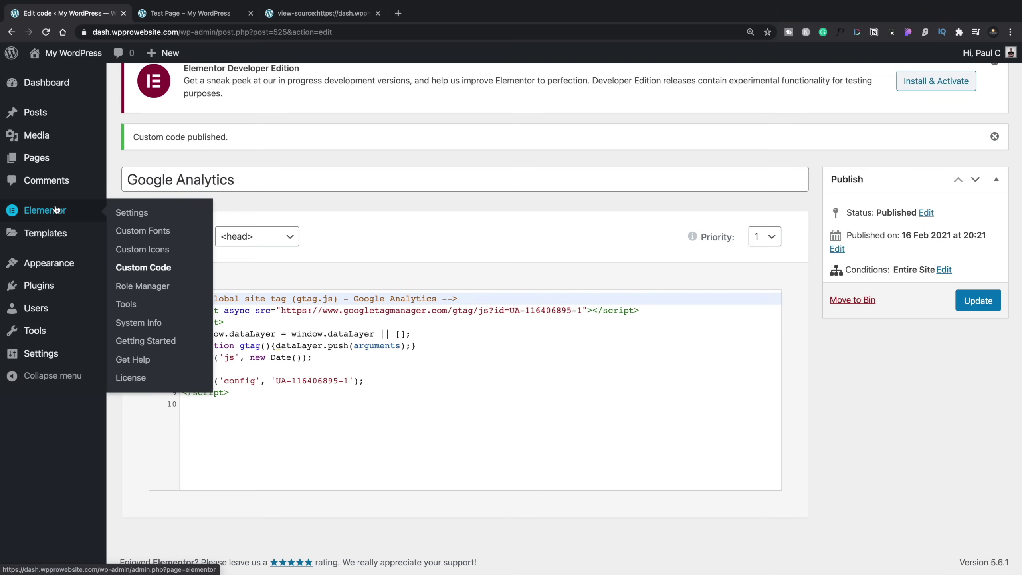
click(140, 269)
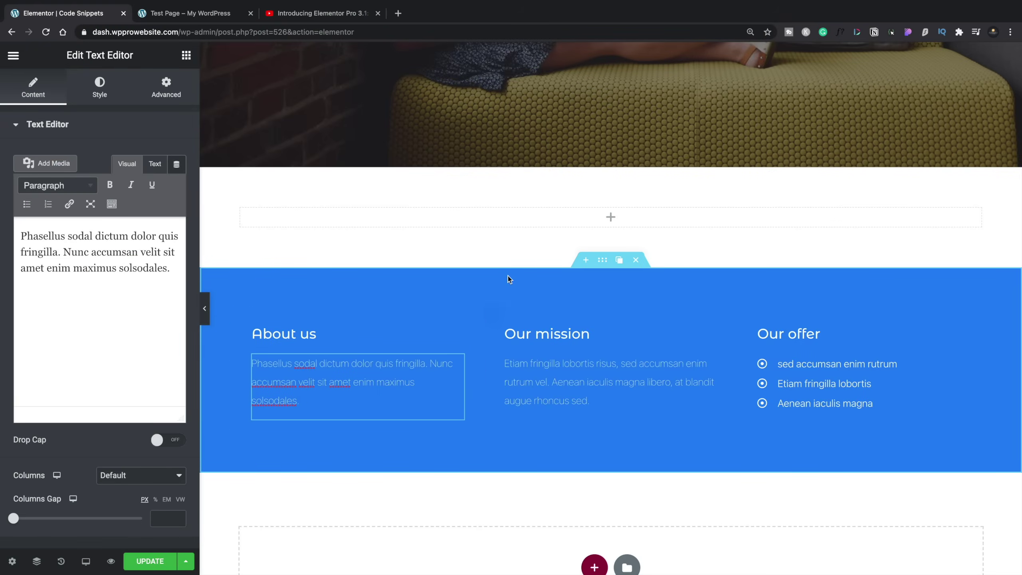
Step: Search the widgets for "code" and add a Code Highlight widget to the empty section above the blue About us section
click(519, 224)
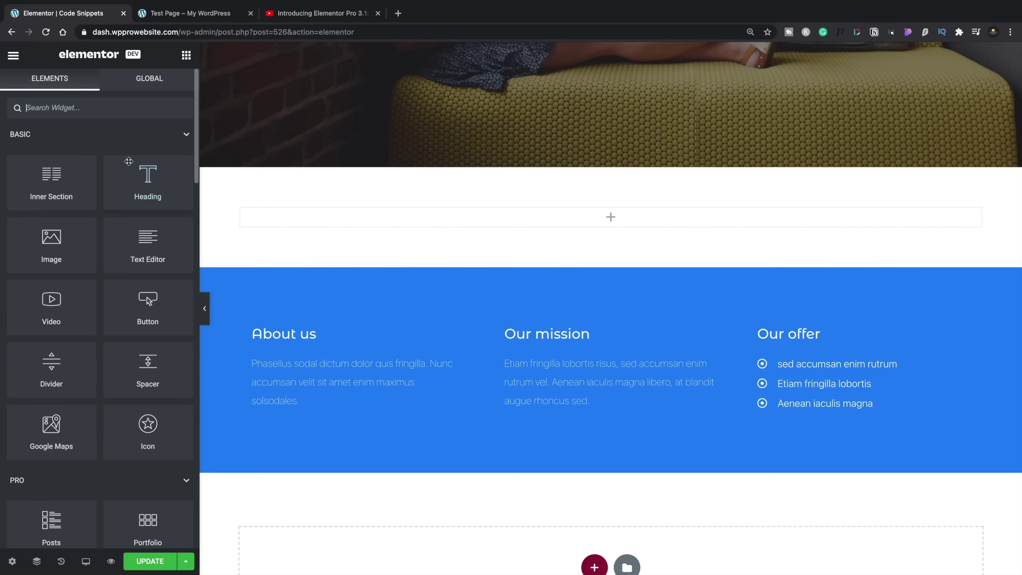
click(113, 109)
text(code)
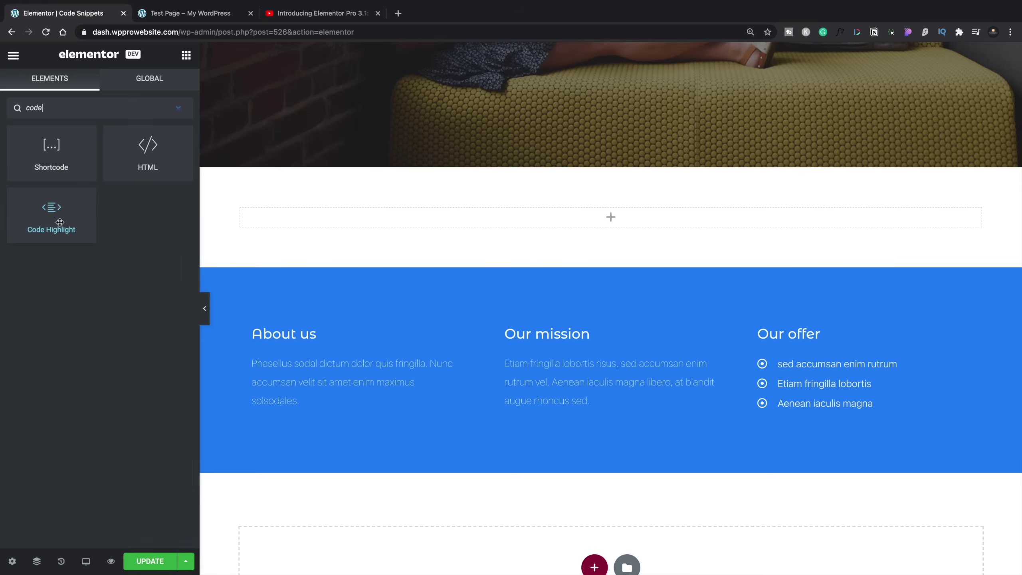
drag(48, 217, 342, 226)
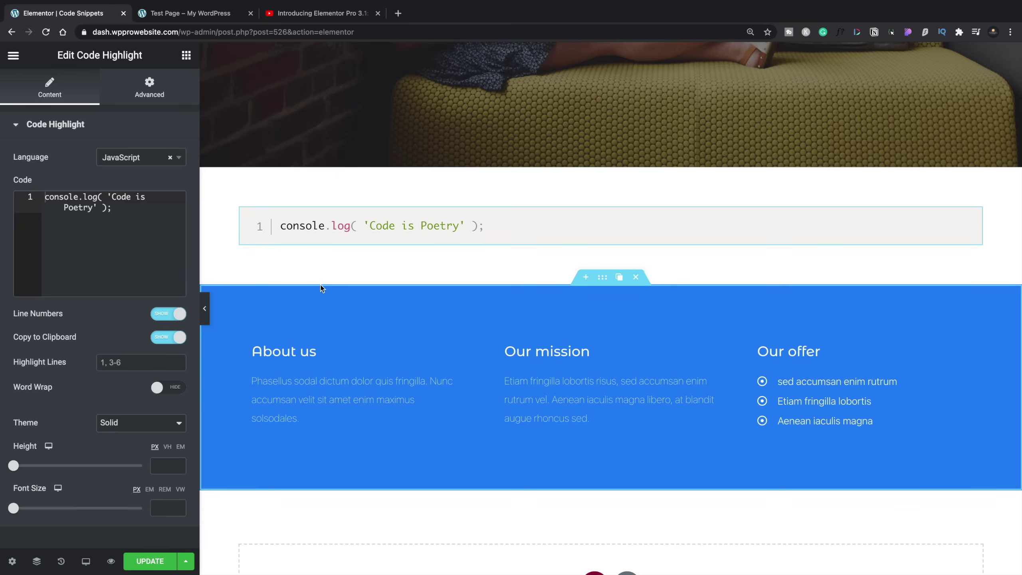
Step: Replace the sample JavaScript line in the Code Highlight widget with the Google Analytics gtag.js script
click(109, 211)
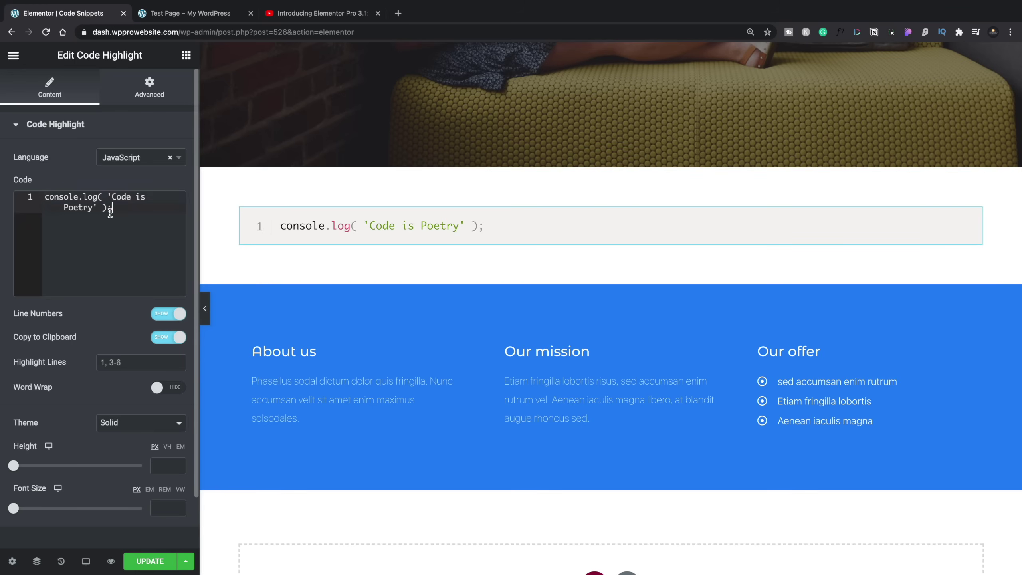
drag(110, 211, 46, 197)
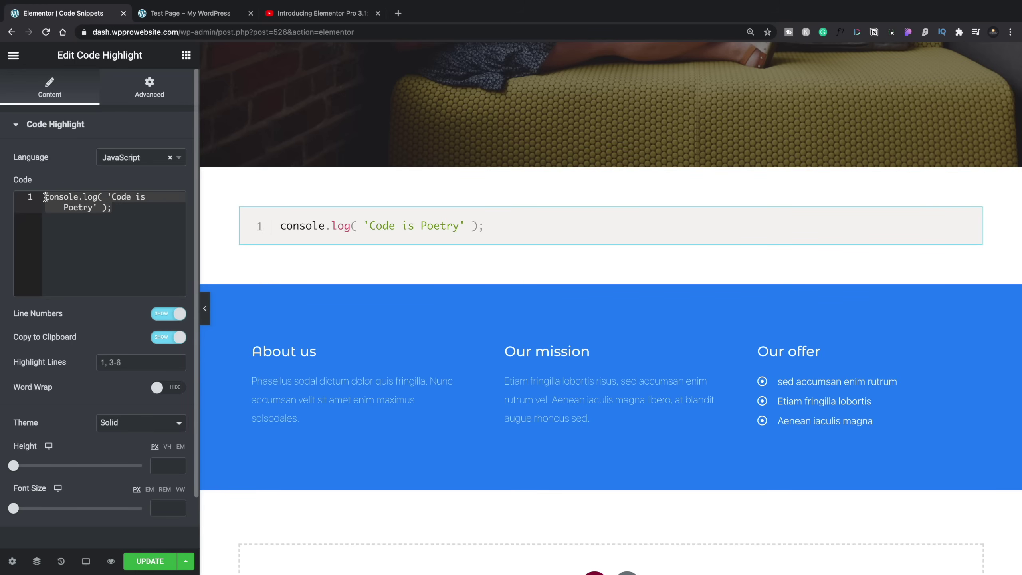
key(ctrl+v)
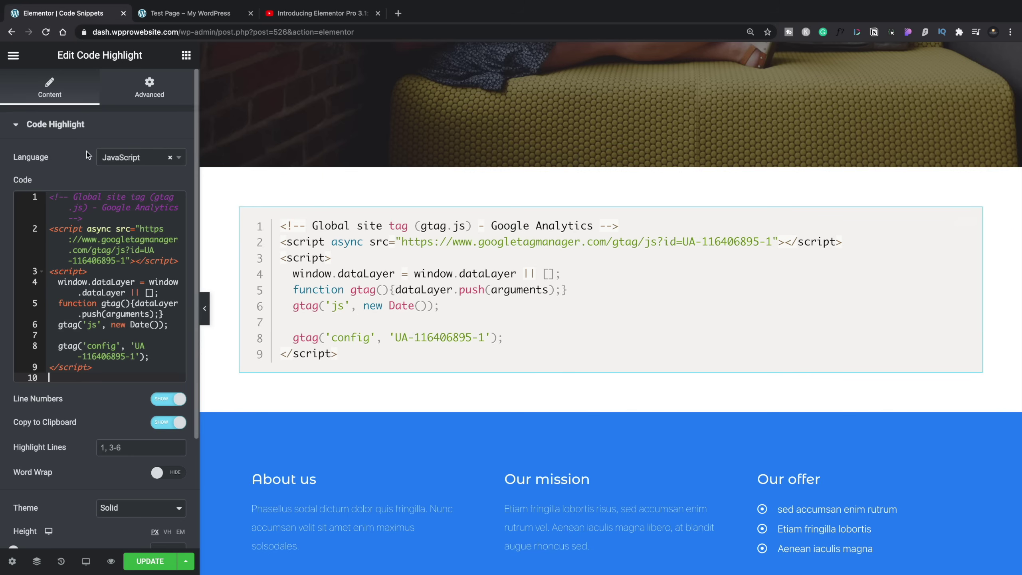
Step: Look through the available code languages and set the Code Highlight widget's language to PHP
click(137, 160)
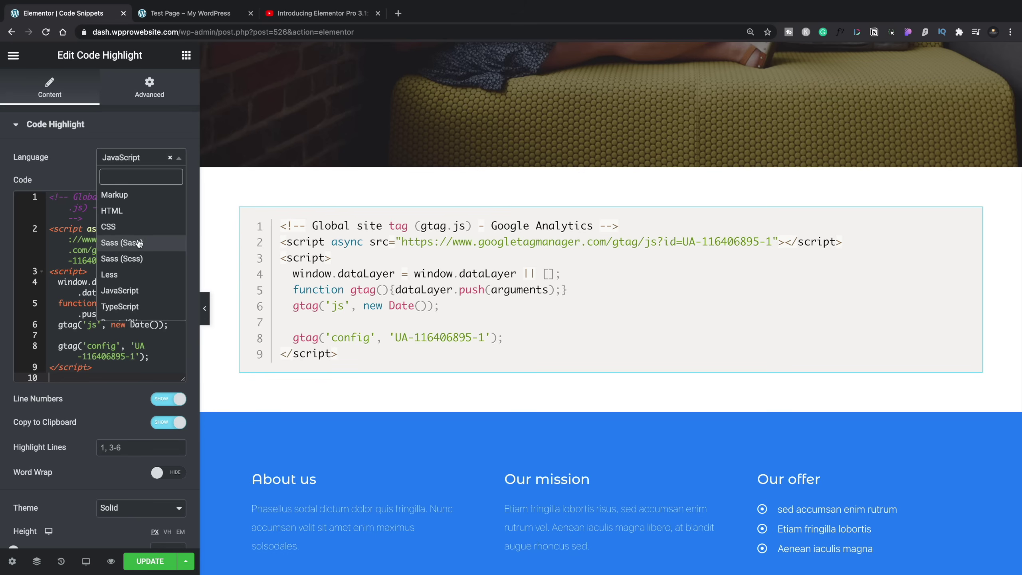
scroll(138, 282, down, 2)
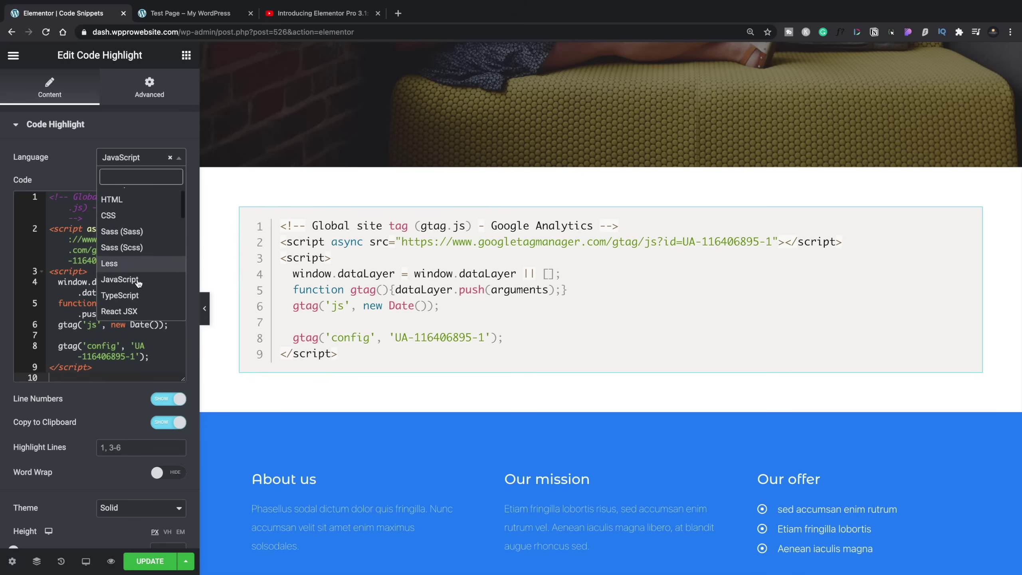
scroll(138, 283, down, 6)
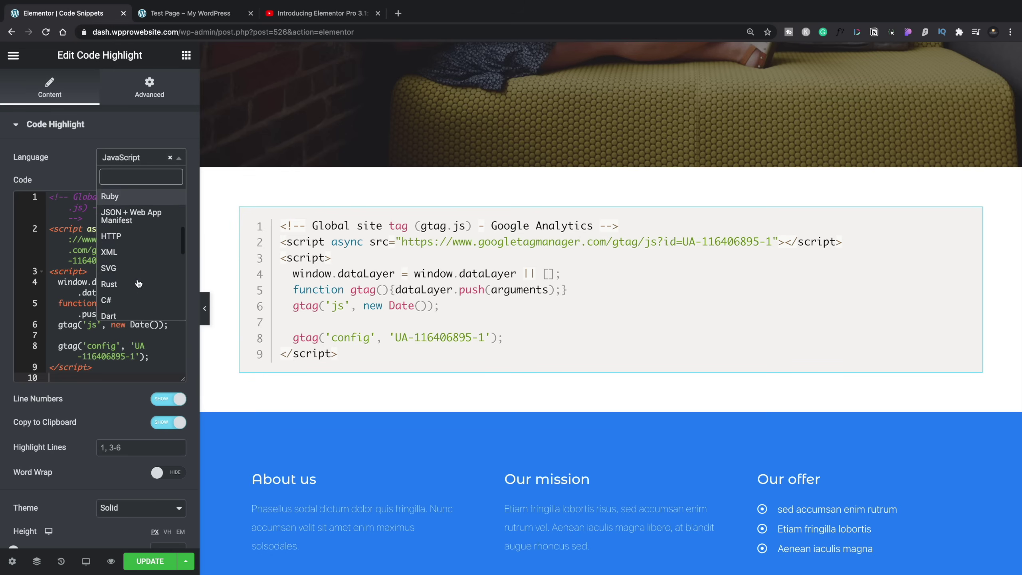
scroll(138, 283, up, 3)
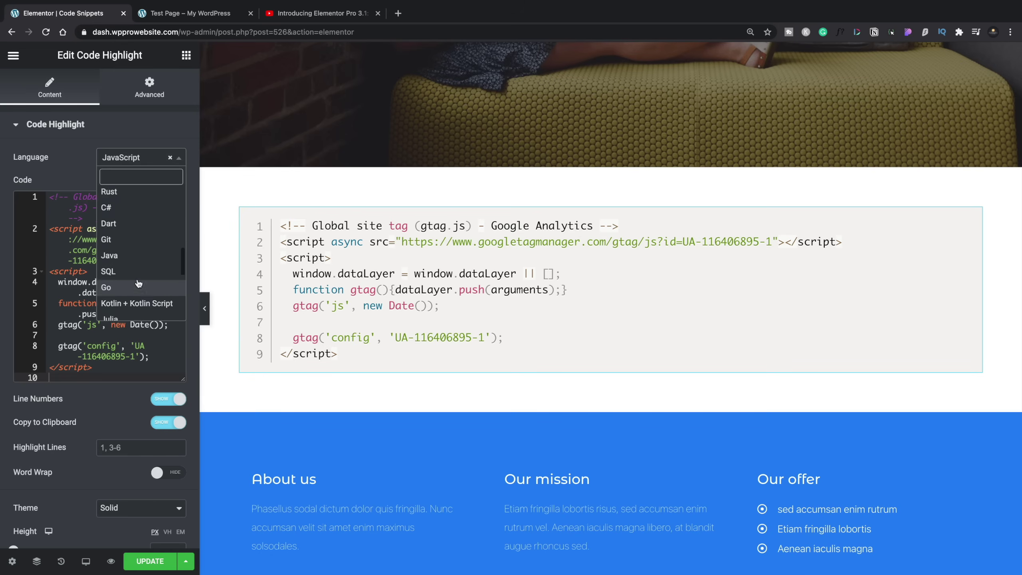
scroll(138, 283, up, 3)
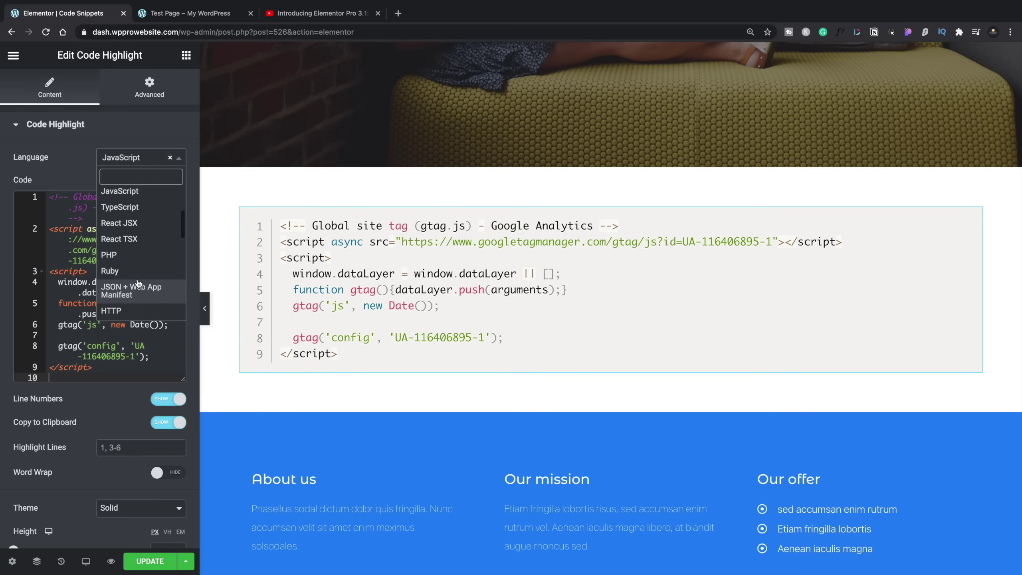
click(132, 264)
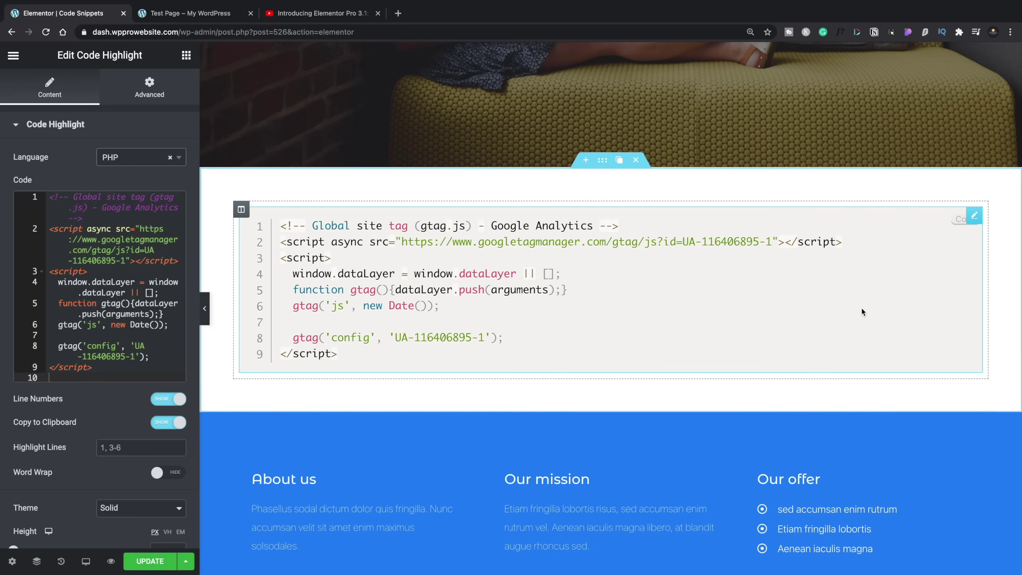
Step: Set the Code Highlight widget's language back to JavaScript
click(178, 159)
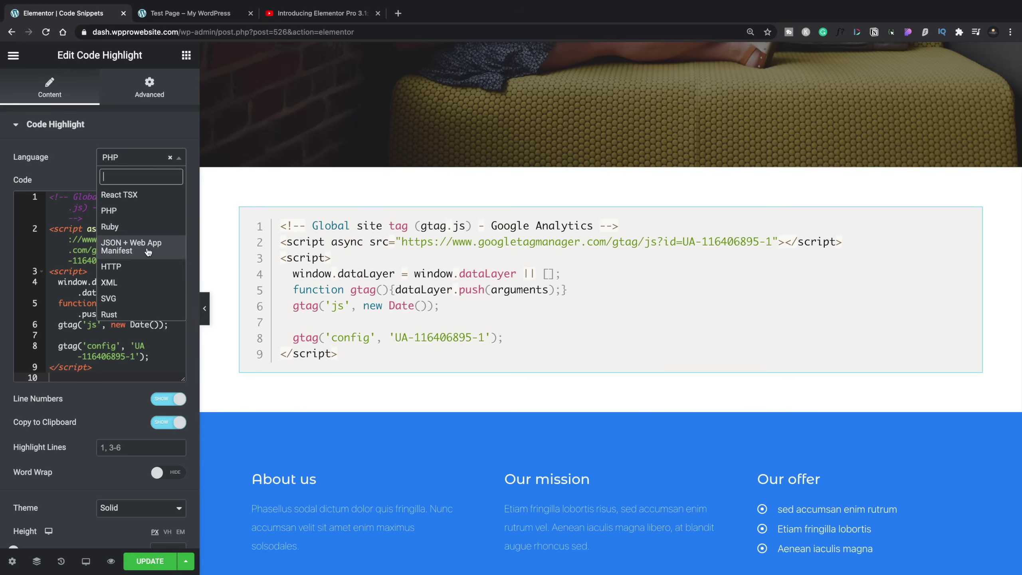
scroll(148, 252, down, 2)
scroll(148, 252, up, 5)
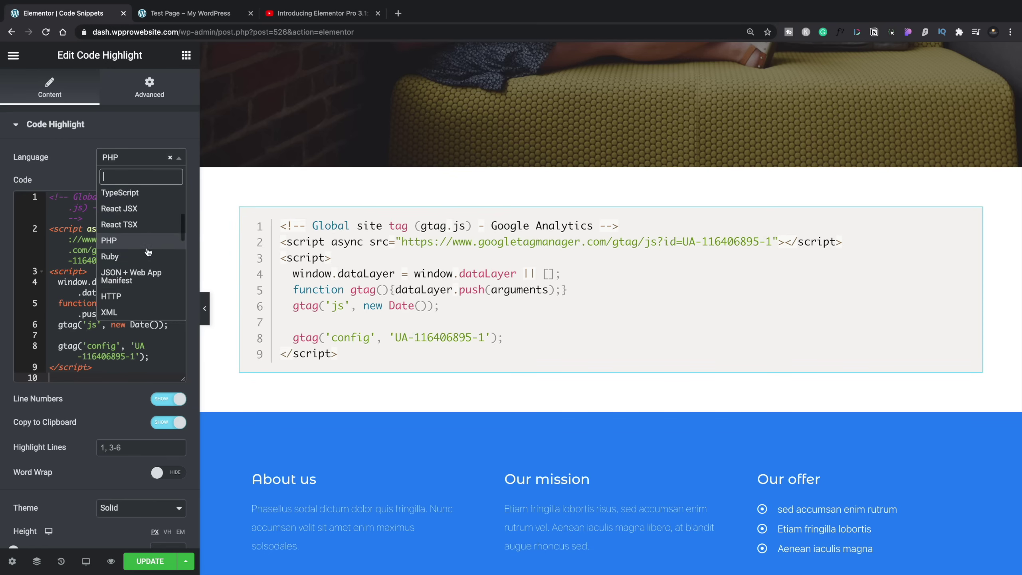
click(133, 227)
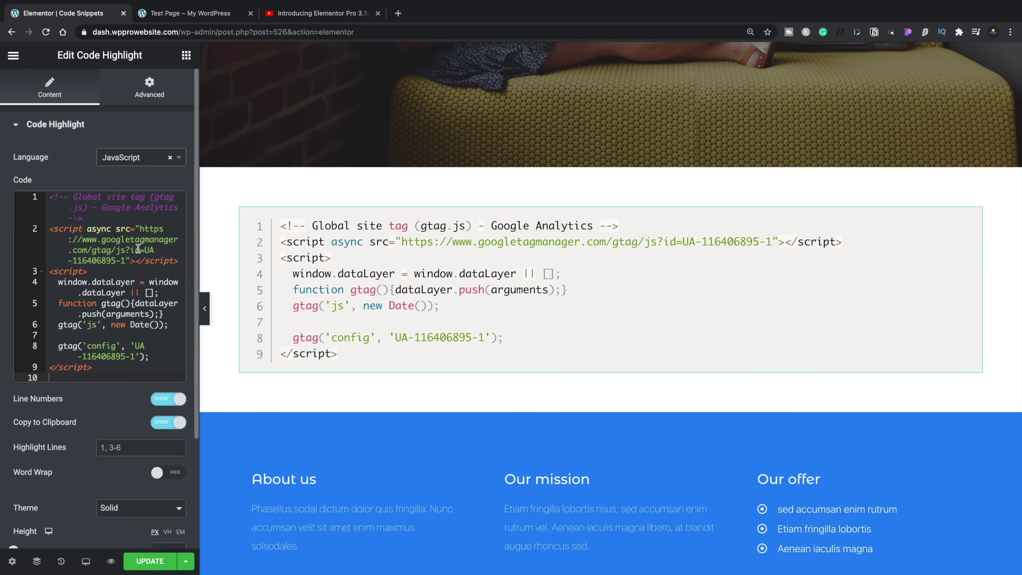
Step: Try the Line Numbers, Copy to Clipboard and Word Wrap switches of the code block, returning each to its original setting
scroll(93, 411, down, 3)
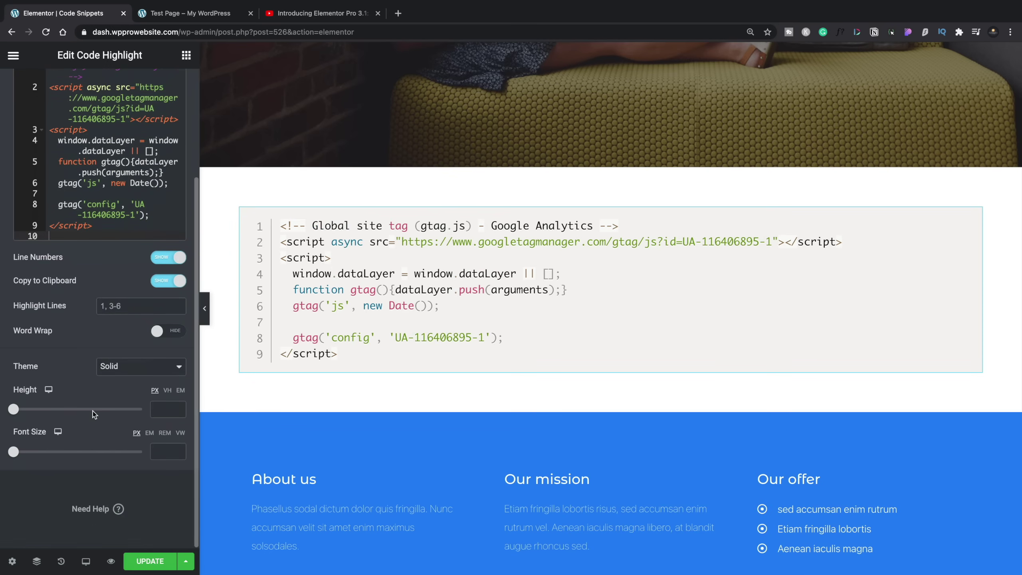
click(158, 259)
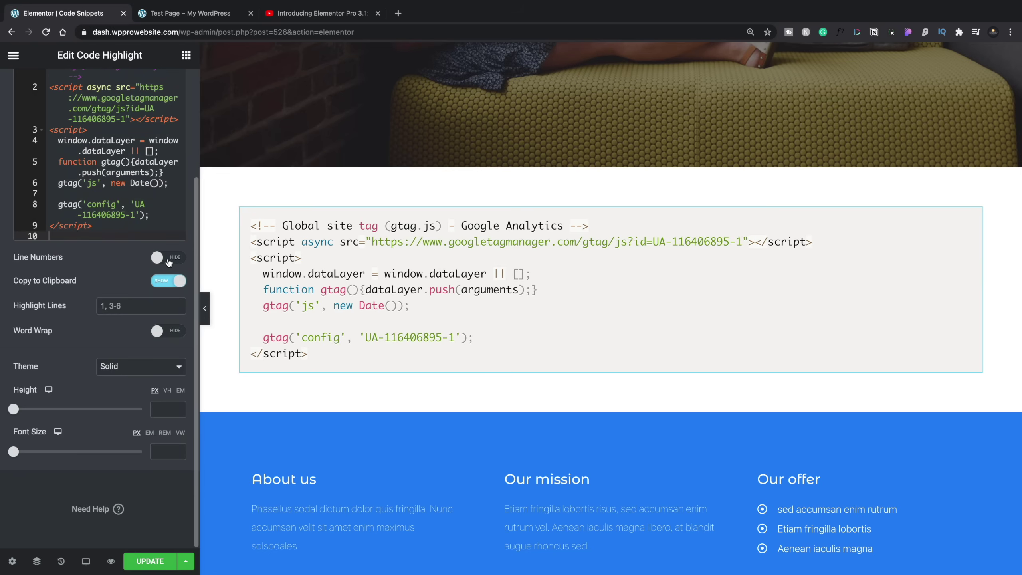
click(178, 260)
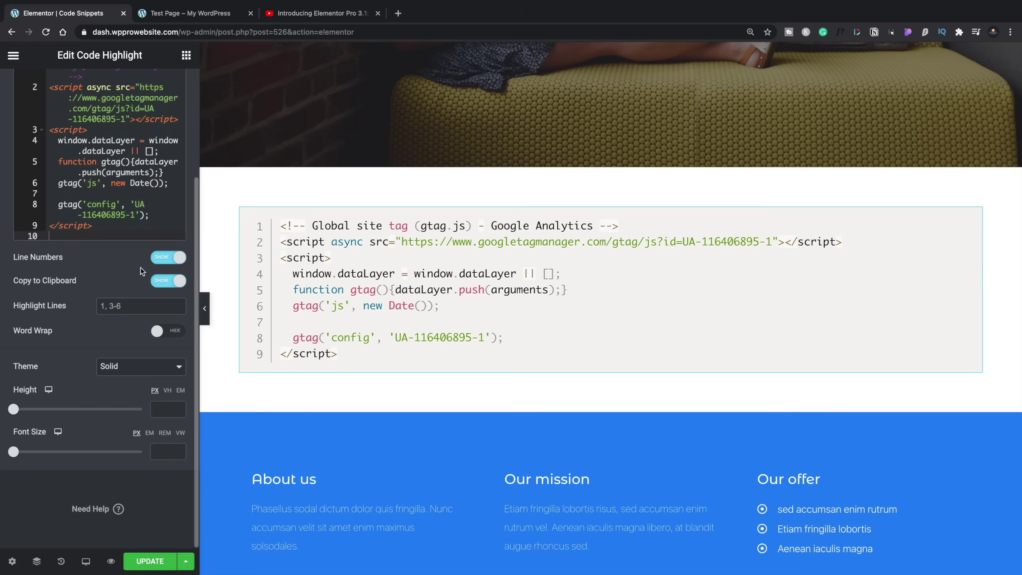
click(160, 286)
click(180, 283)
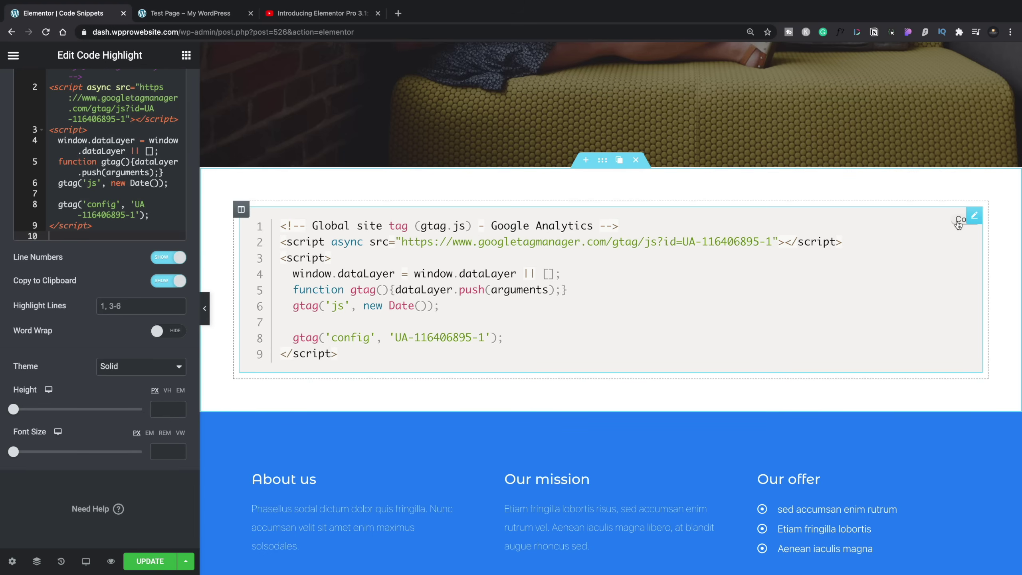
click(185, 333)
click(170, 333)
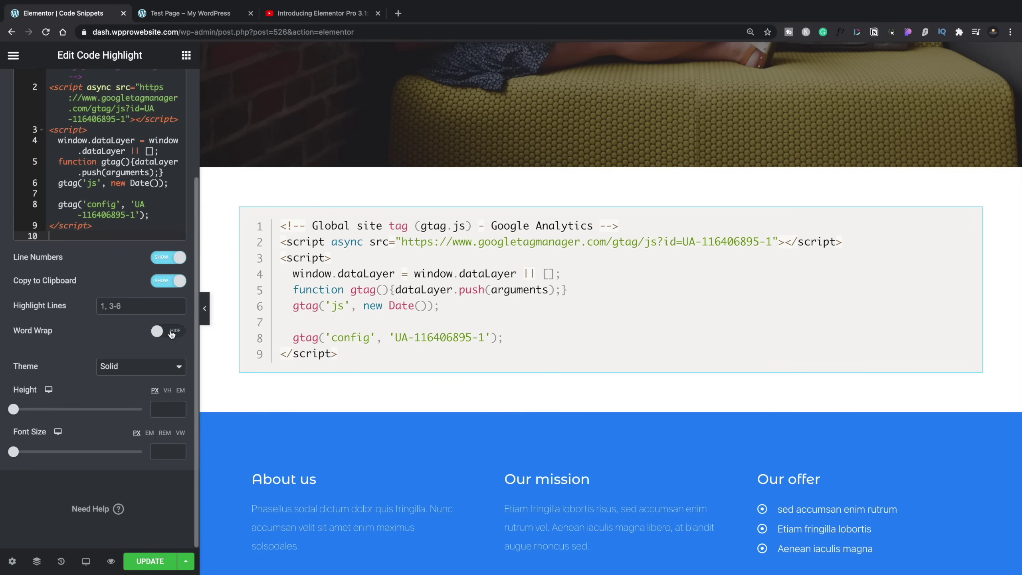
Step: Try the Okaidia, Dark, Tomorrow and Twilight themes on the code block, revisit Dark, and settle on Okaidia
click(123, 368)
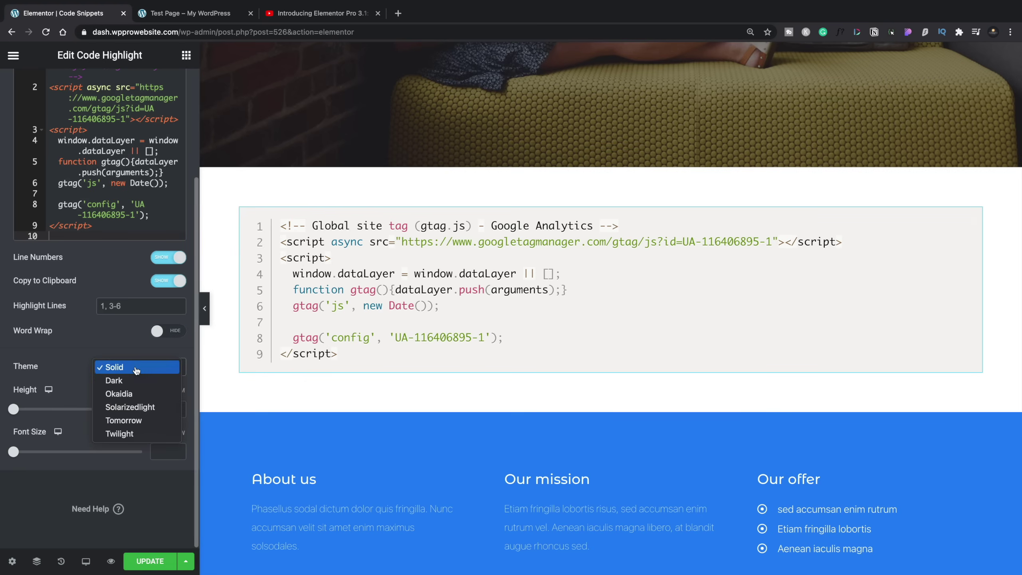
click(137, 394)
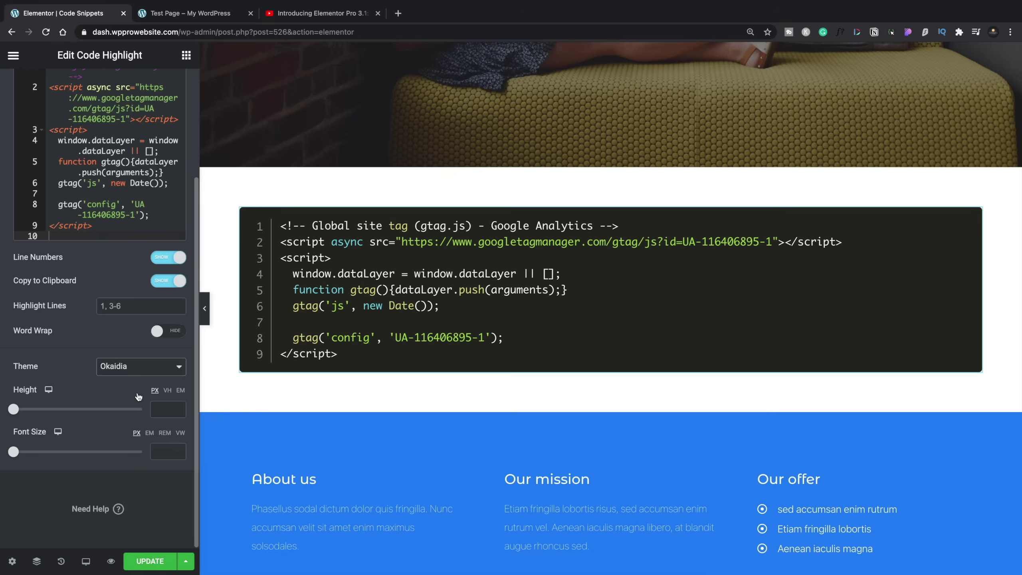
click(133, 367)
click(128, 353)
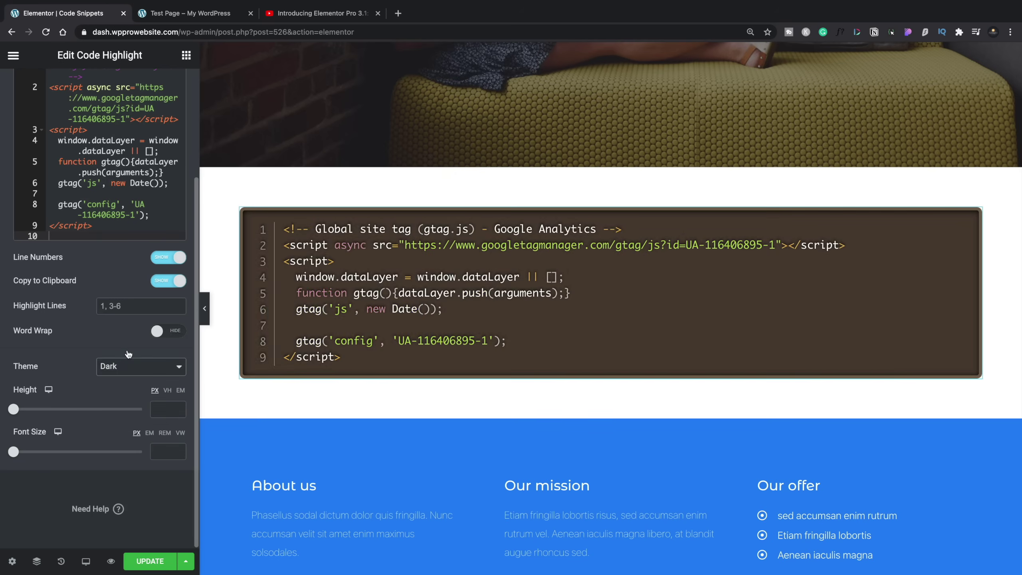
click(144, 367)
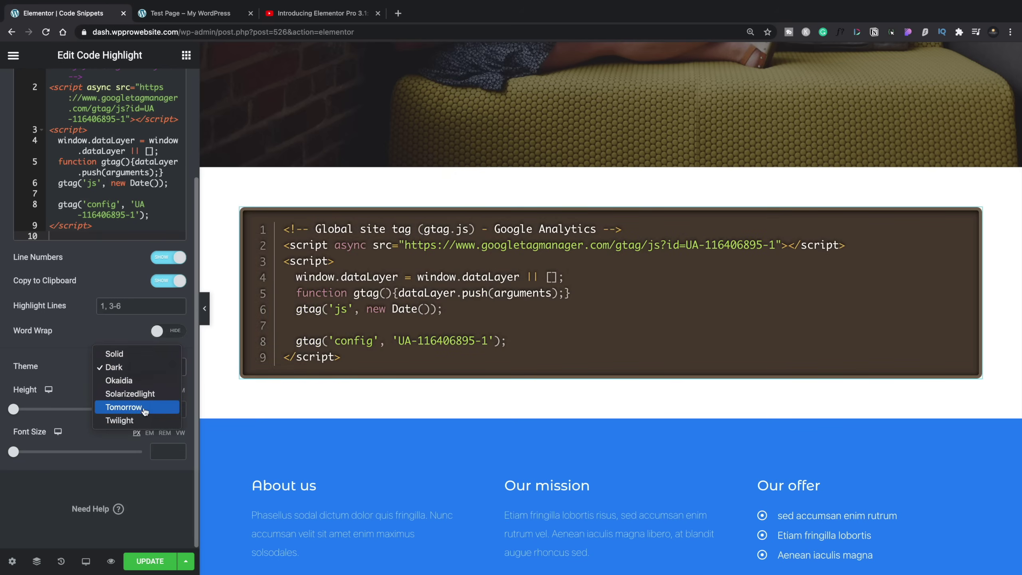
click(123, 407)
click(142, 367)
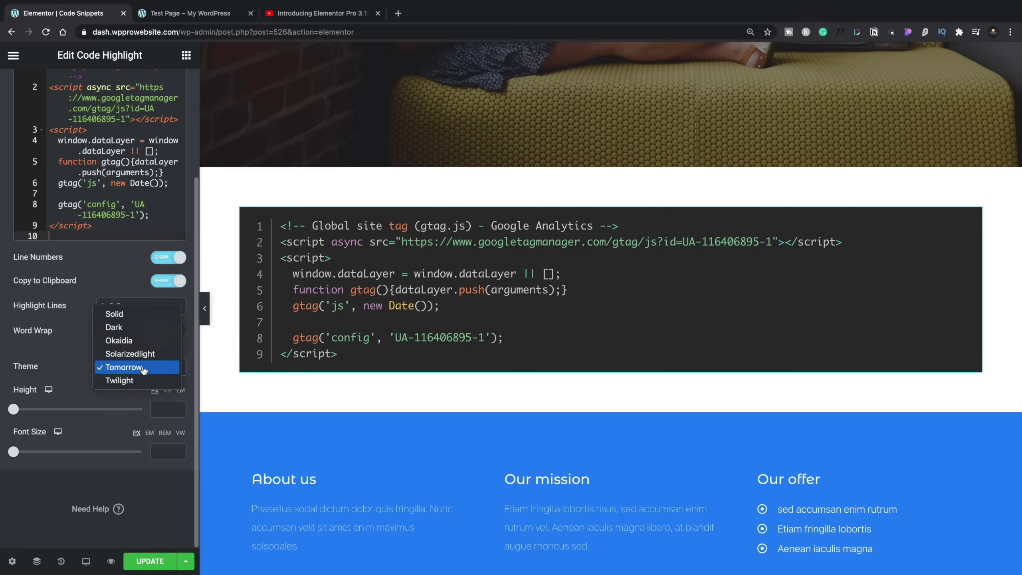
click(139, 383)
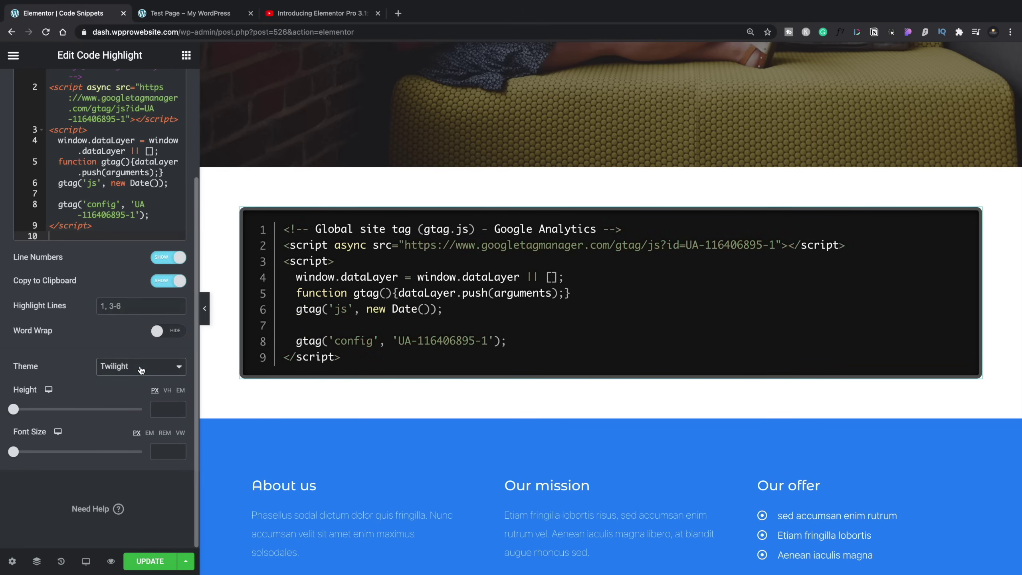
click(139, 368)
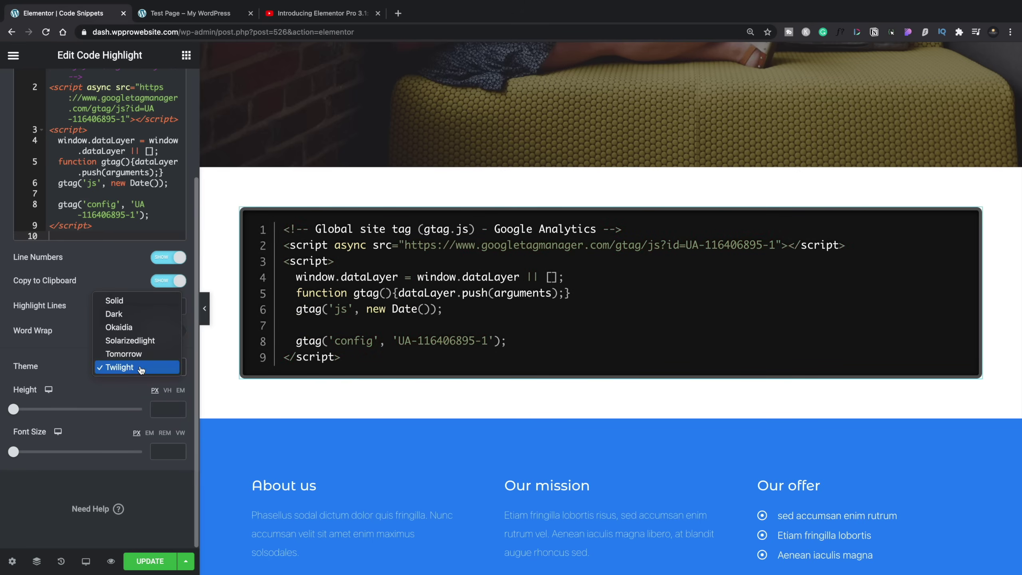
click(129, 313)
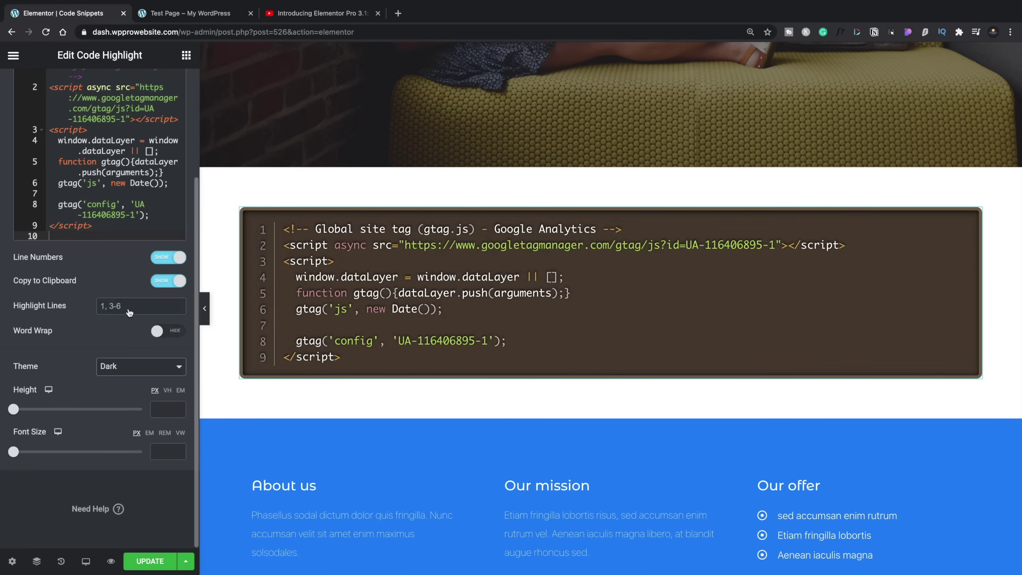
click(157, 371)
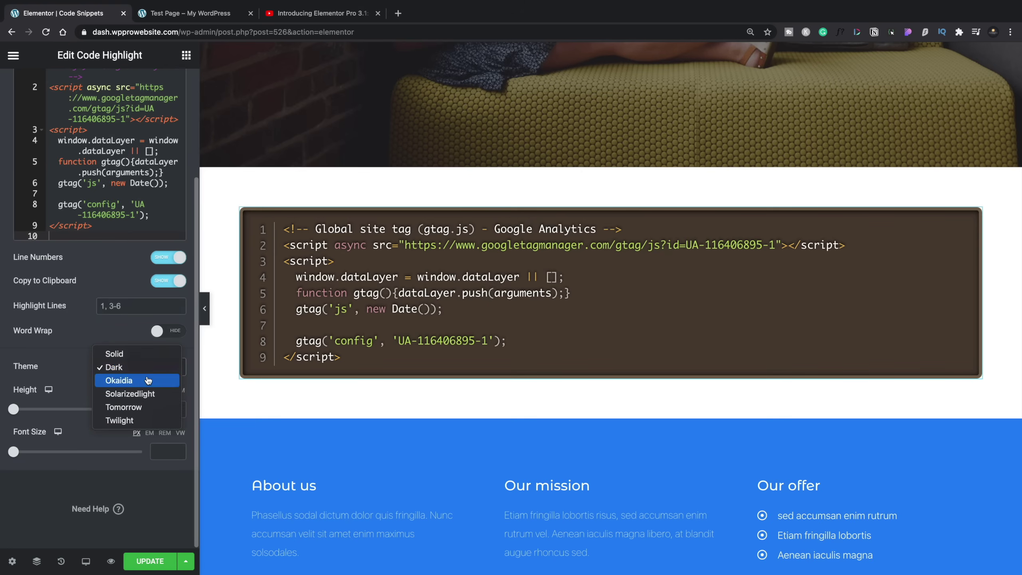
click(148, 378)
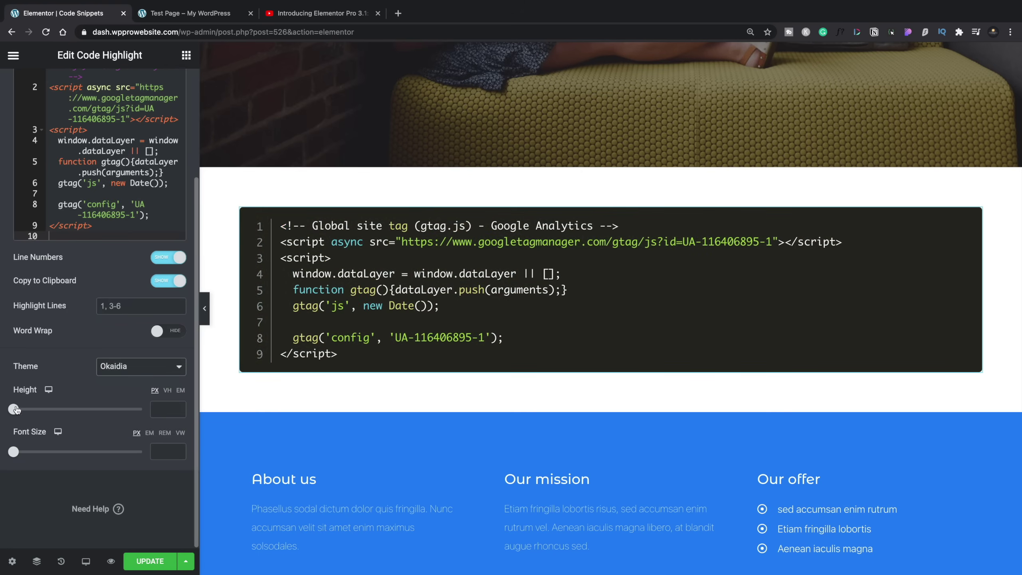
Step: Look over the Code Highlight widget's advanced settings, recheck its content settings, and return to the advanced ones
scroll(65, 393, up, 1)
scroll(66, 393, up, 5)
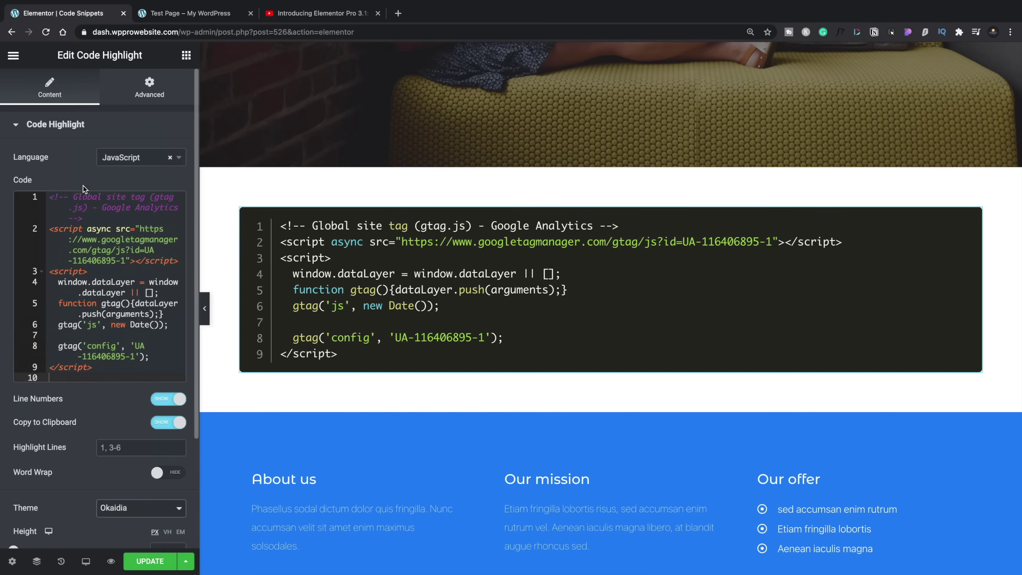
click(153, 90)
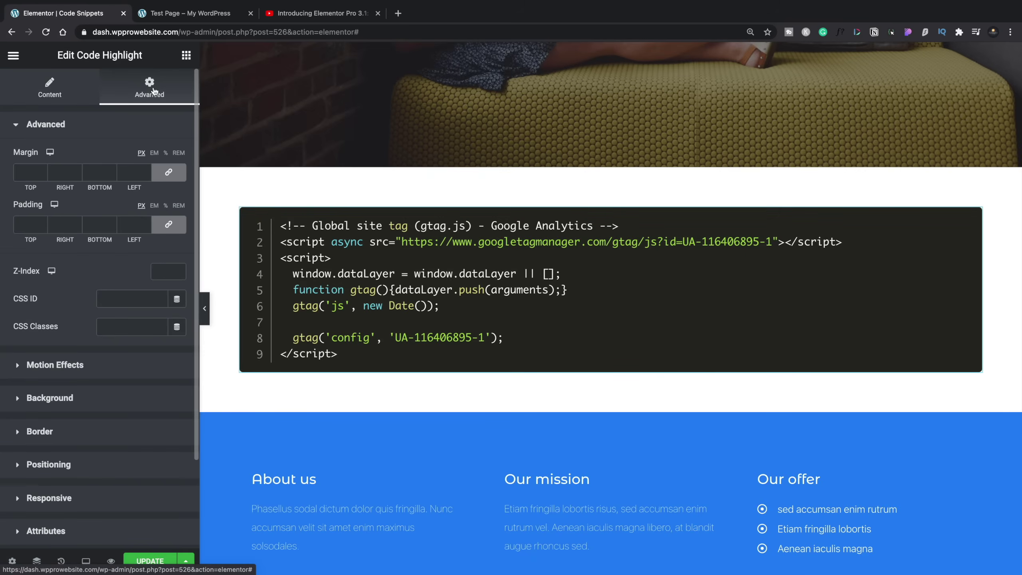
click(50, 87)
scroll(88, 390, down, 2)
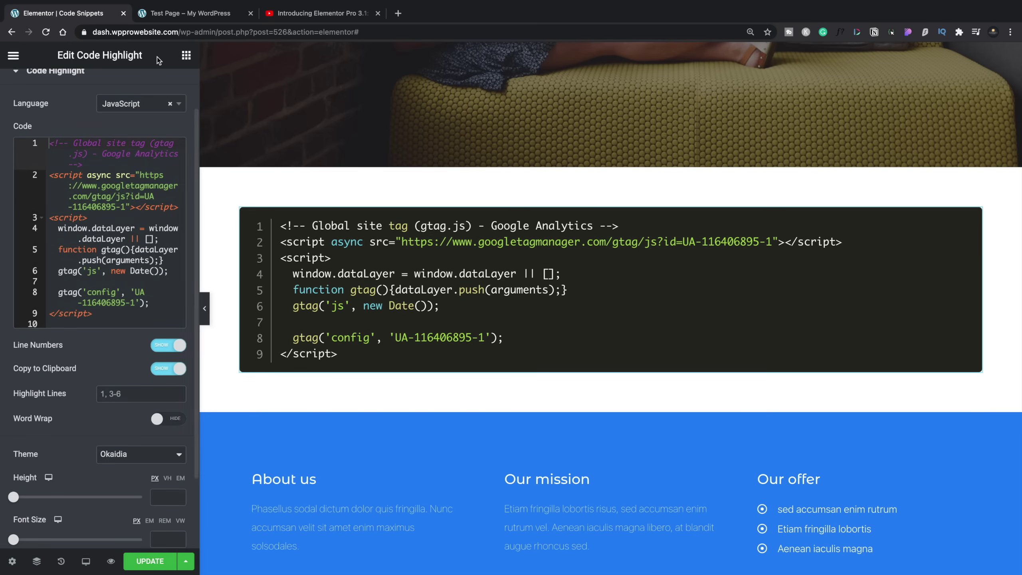
scroll(143, 103, up, 2)
click(141, 99)
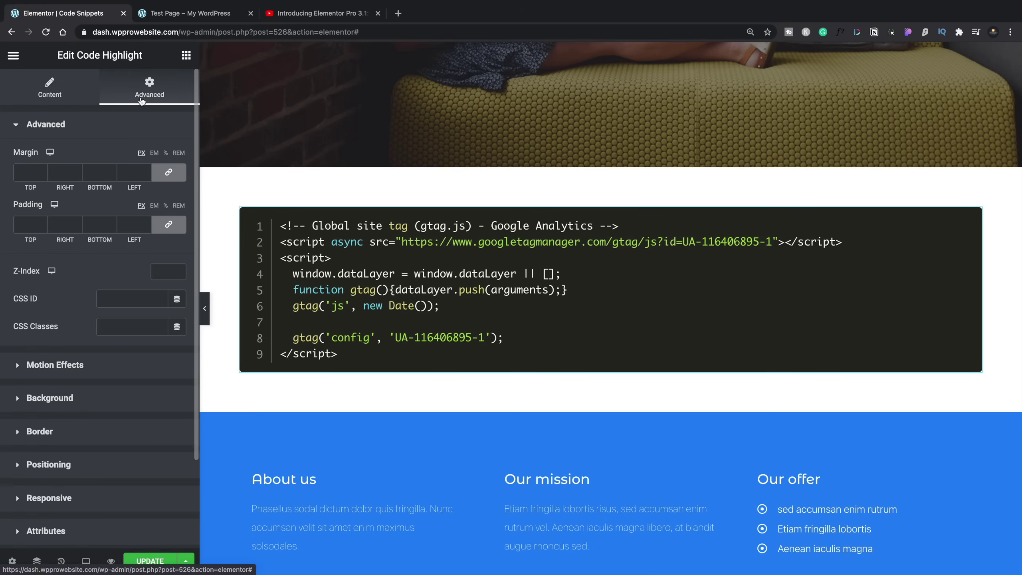